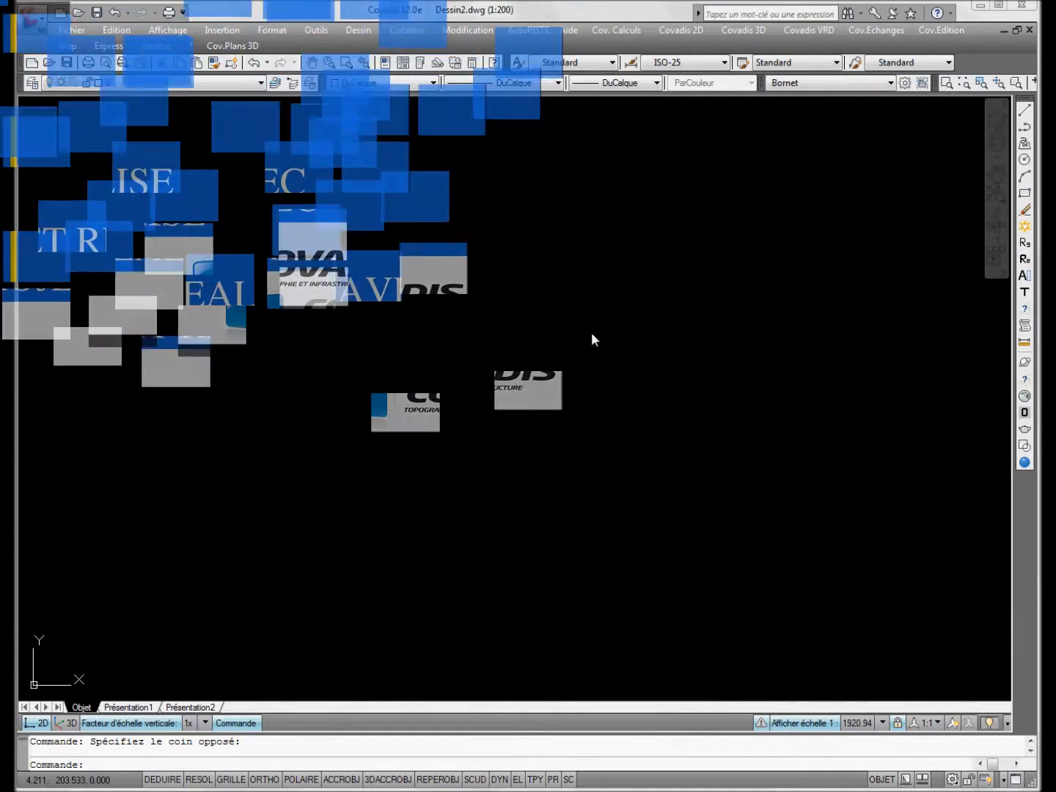
Switch to the CILAOSMNT.DWG drawing and check its existing 3D-face terrain mesh.
left_click(748, 33)
mouse_move(766, 127)
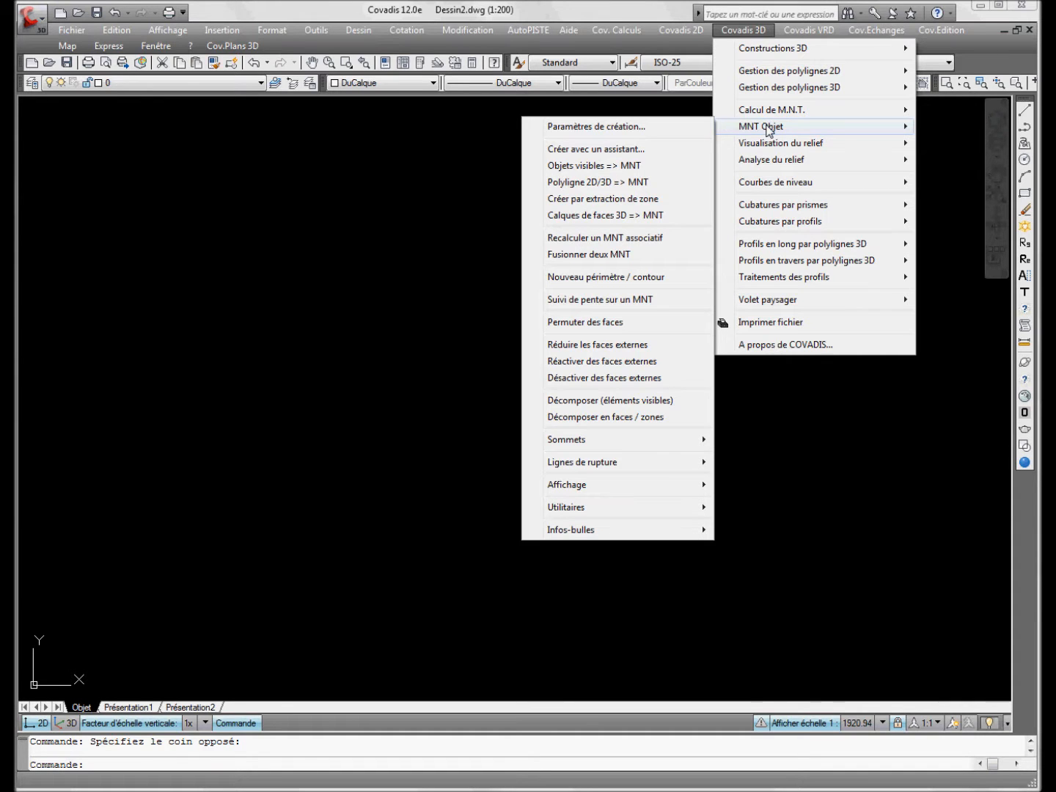
left_click(155, 45)
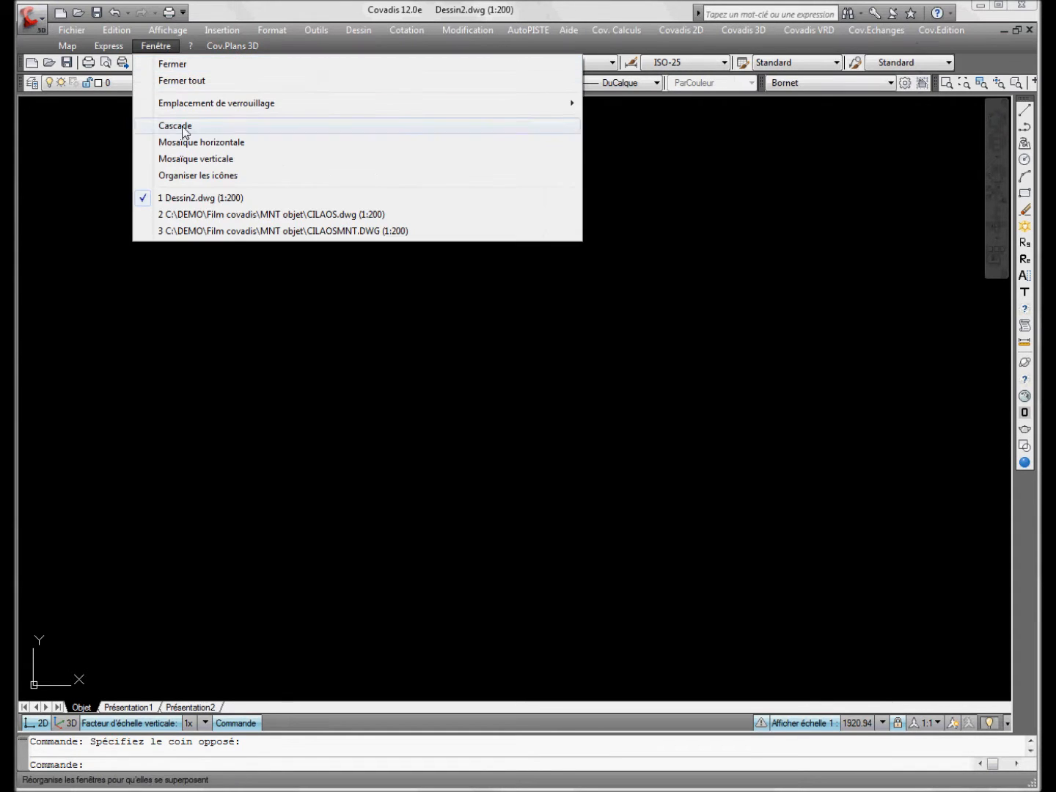
left_click(229, 231)
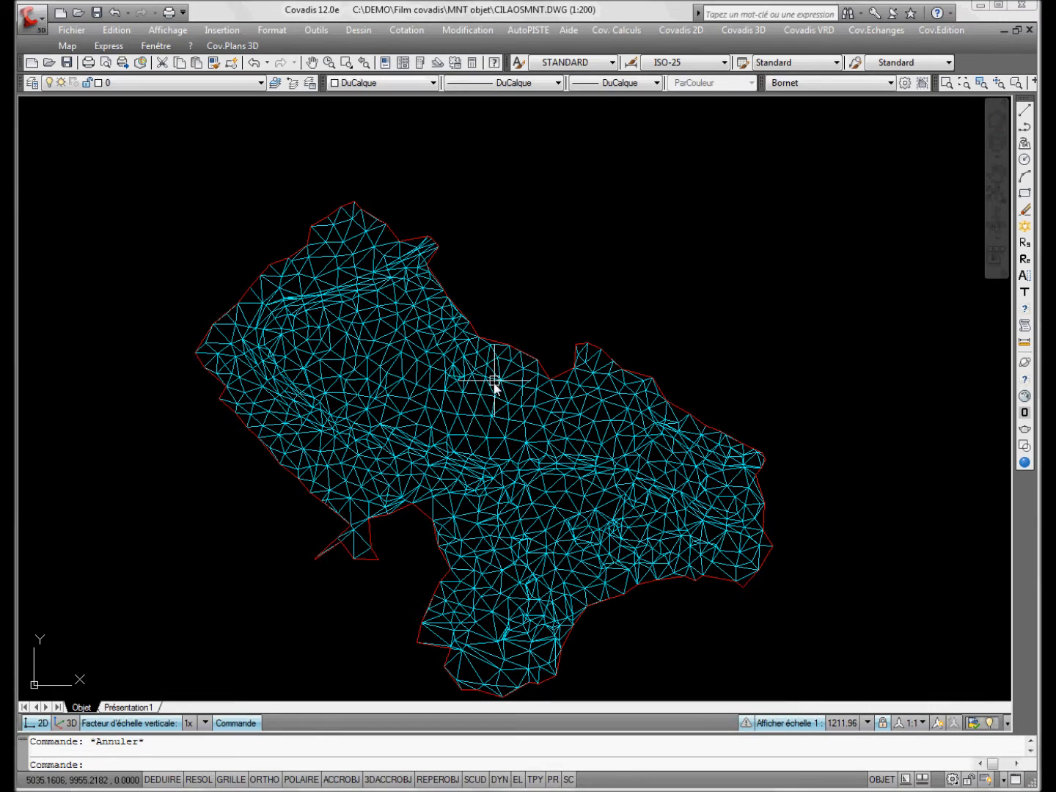
left_click(425, 369)
left_click(529, 405)
key("Escape")
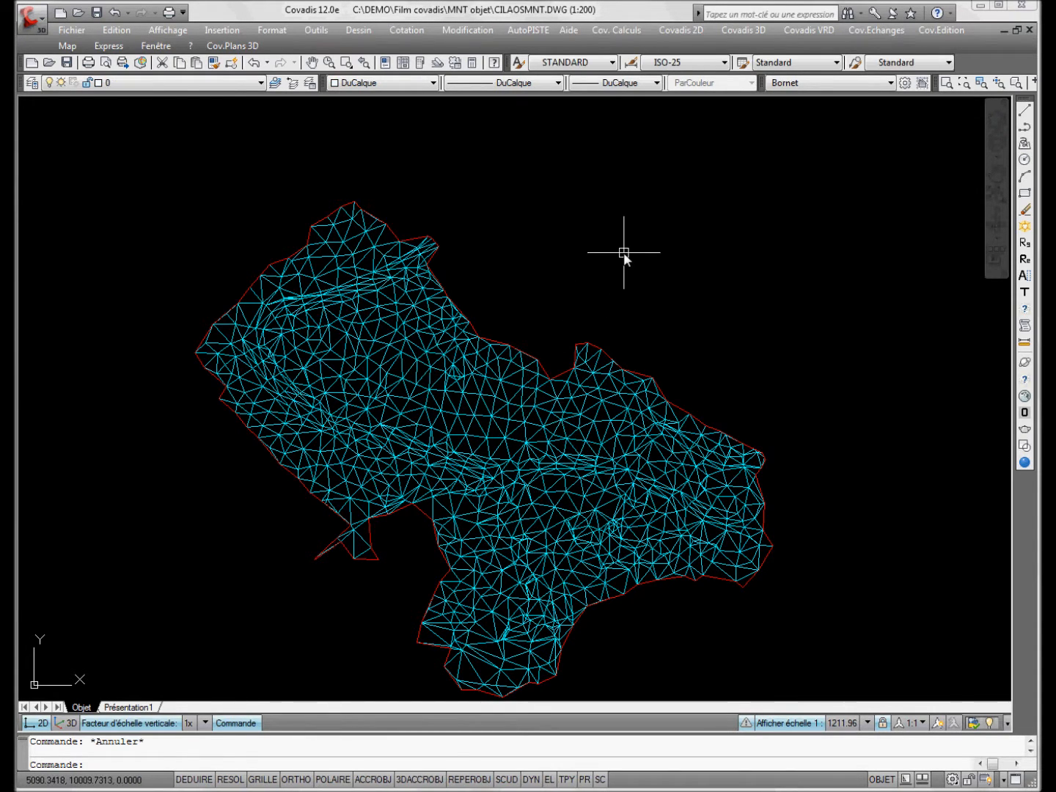
Create an MNT object named TN from the 3D faces on layer MntFaces, keeping the default creation parameters.
left_click(743, 30)
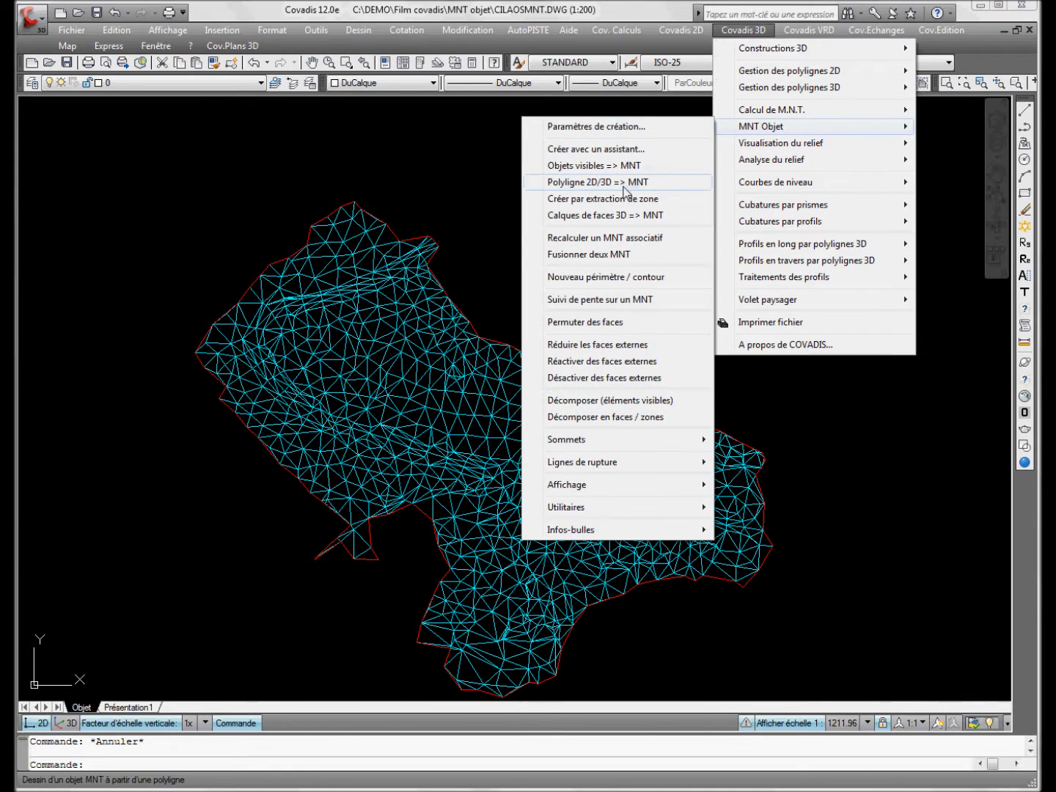
left_click(618, 215)
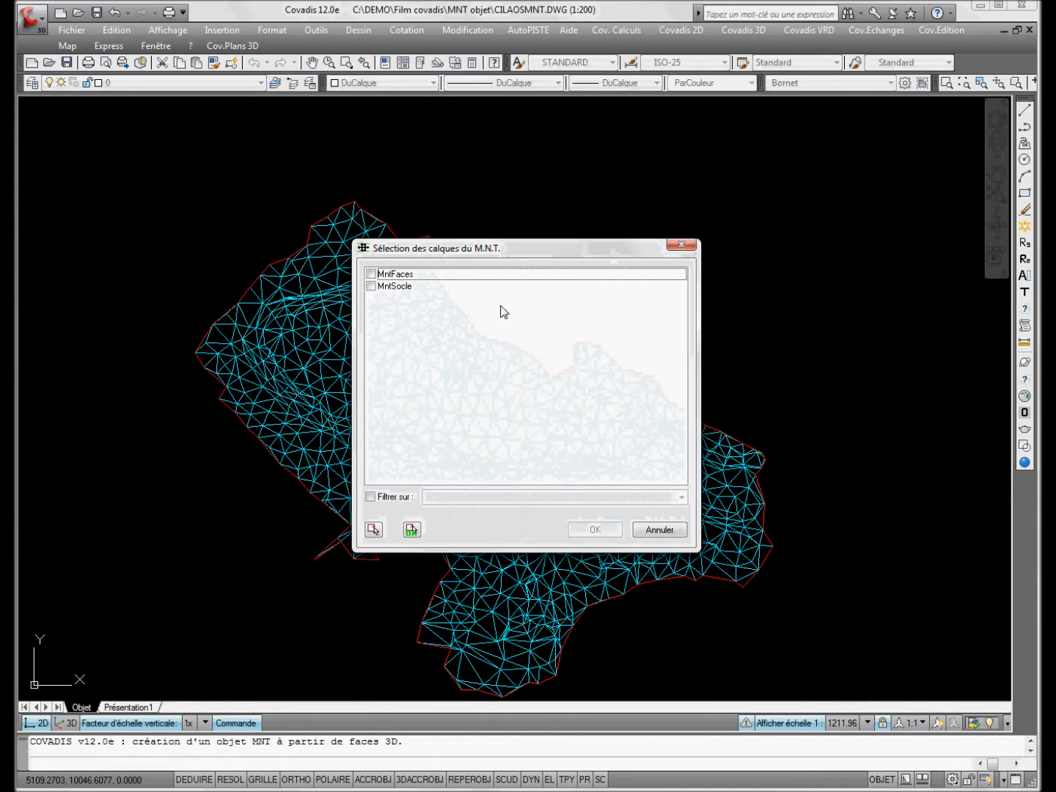
left_click(372, 275)
left_click(594, 528)
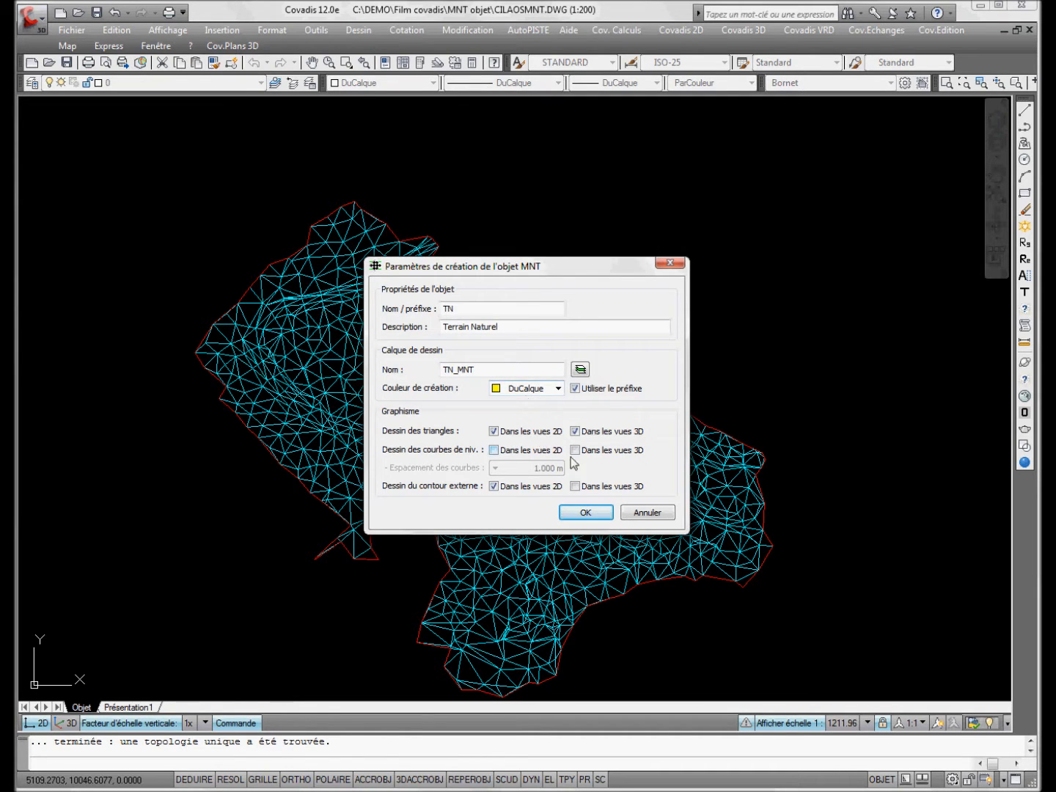
left_click(585, 513)
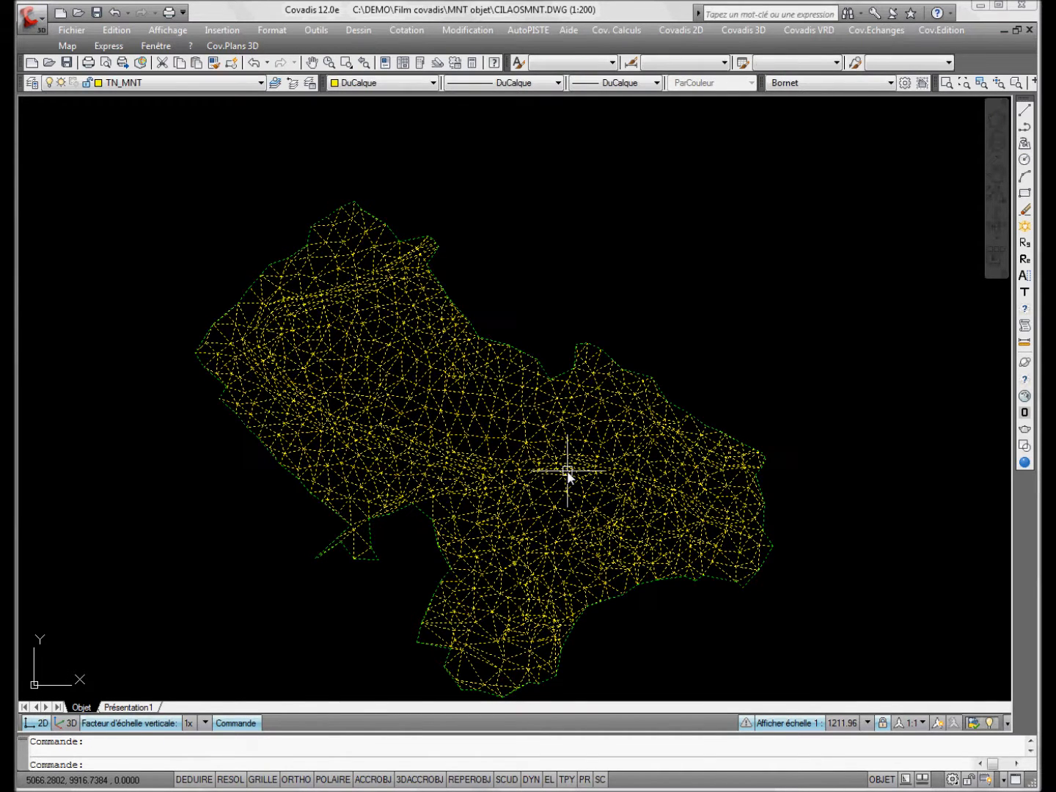
key("Escape")
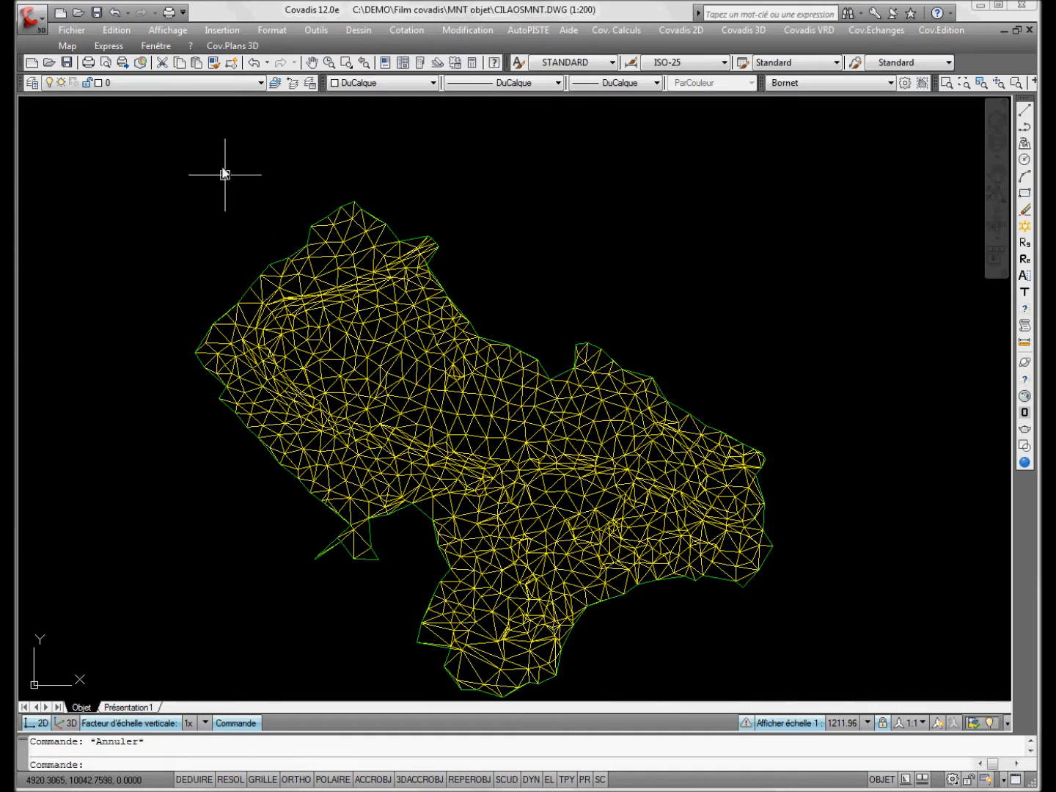
Switch to the CILAOS.dwg drawing containing the topographic points.
left_click(145, 47)
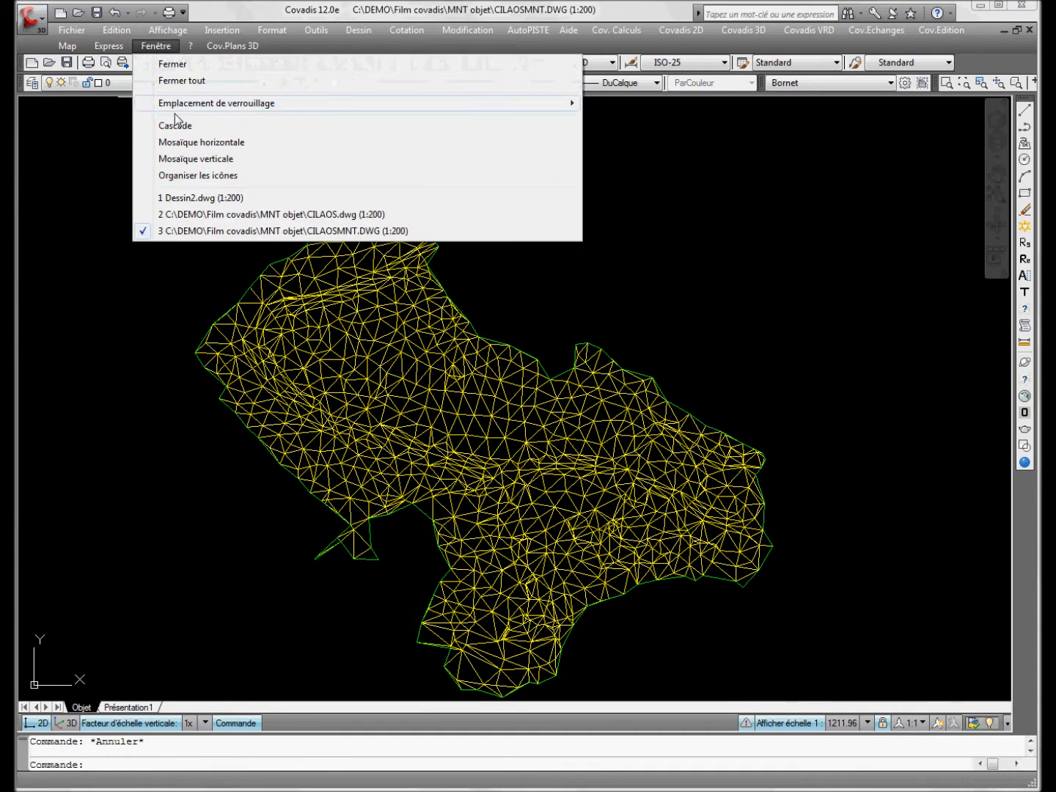
left_click(228, 213)
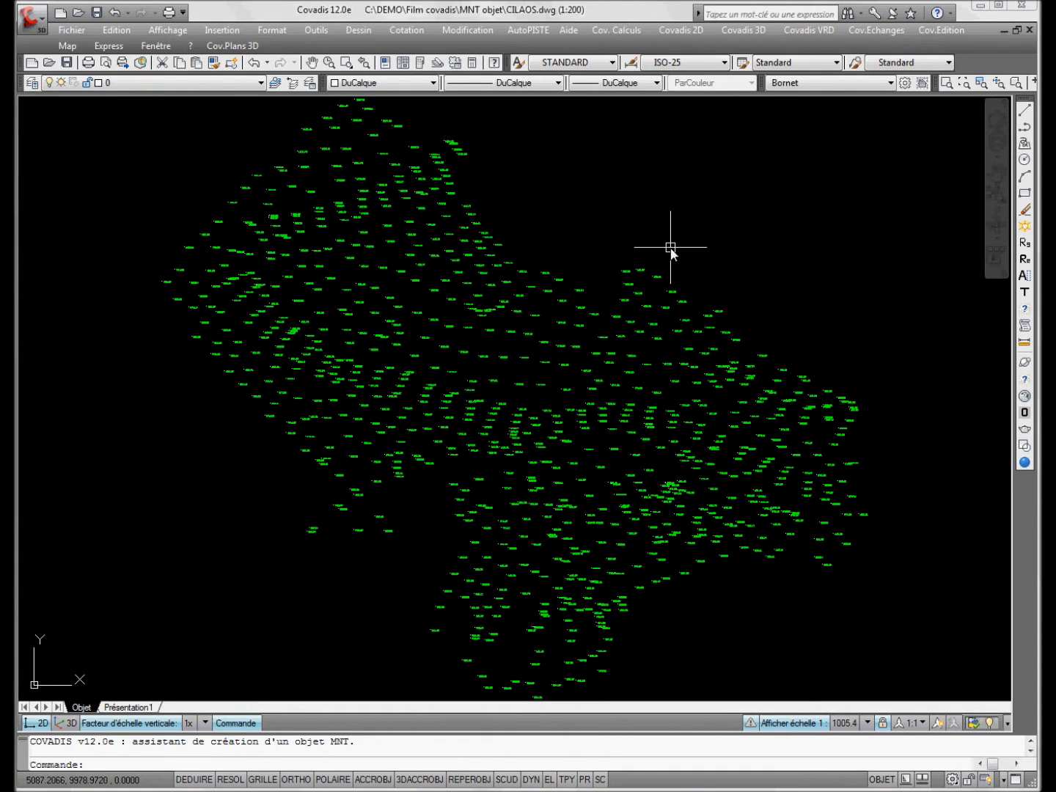
Try generating an MNT object directly from the visible topographic points, and undo it.
left_click(743, 30)
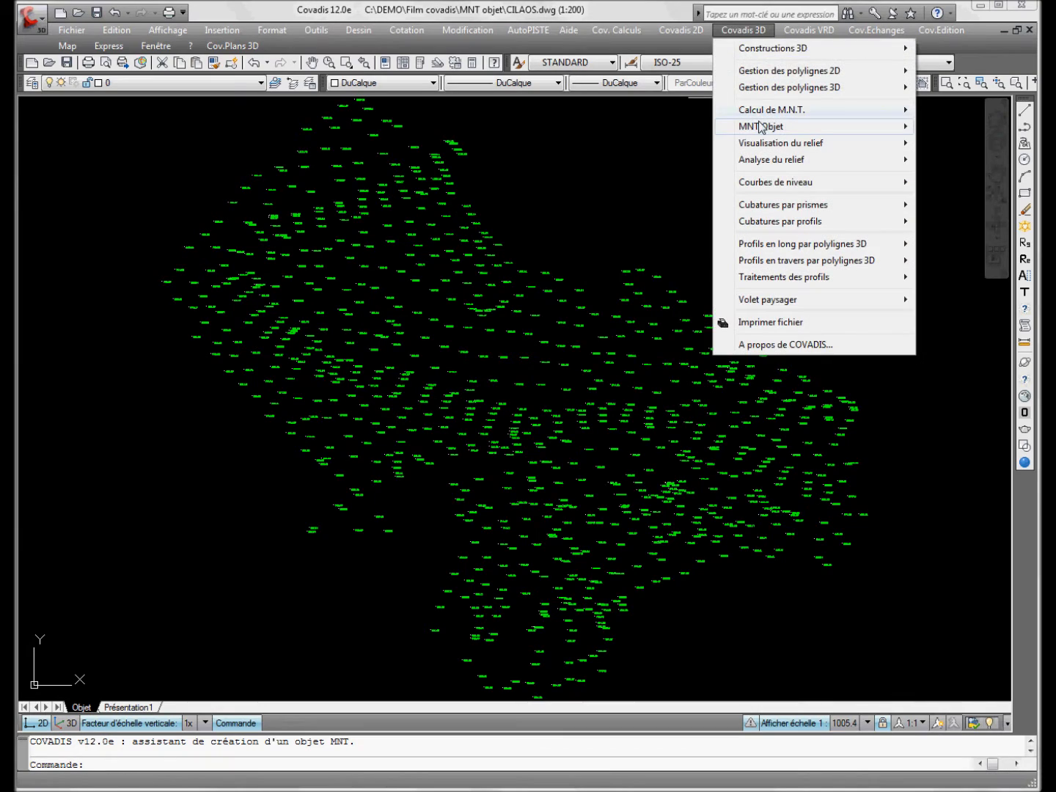
mouse_move(771, 127)
left_click(628, 167)
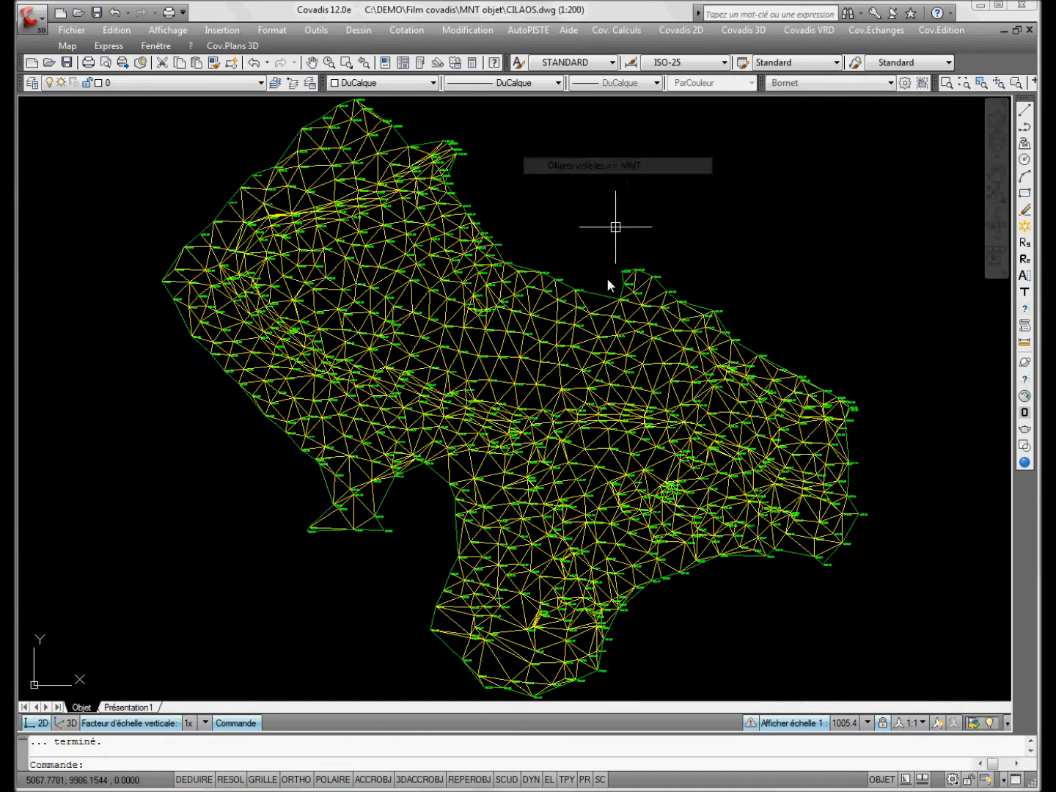
key("Escape")
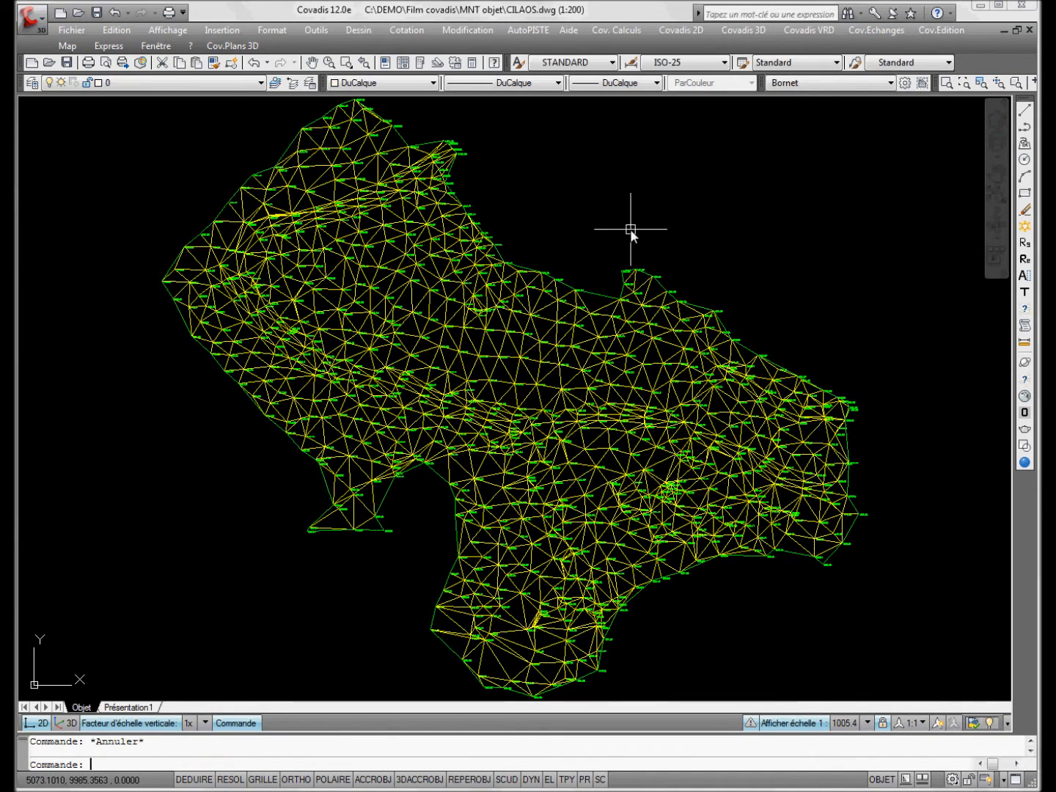
key("ctrl+z")
Start the MNT creation assistant with the current drawing as source, the TOPOJIS topographic points and no linear objects.
left_click(743, 30)
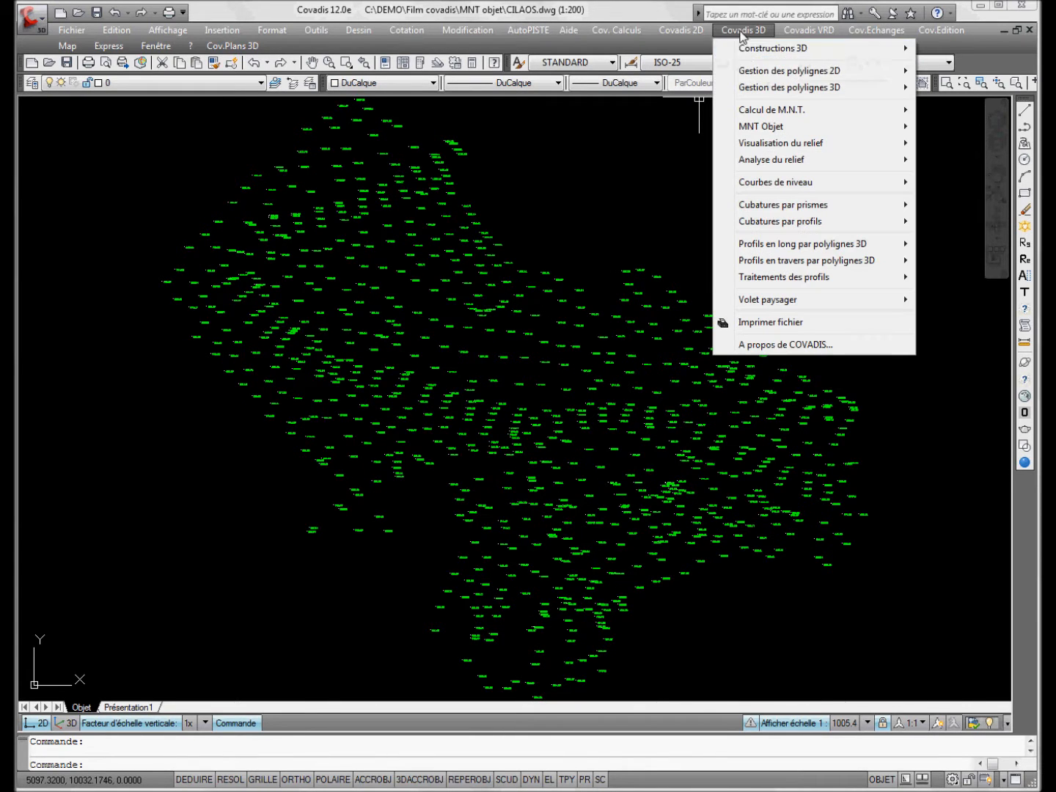
mouse_move(763, 126)
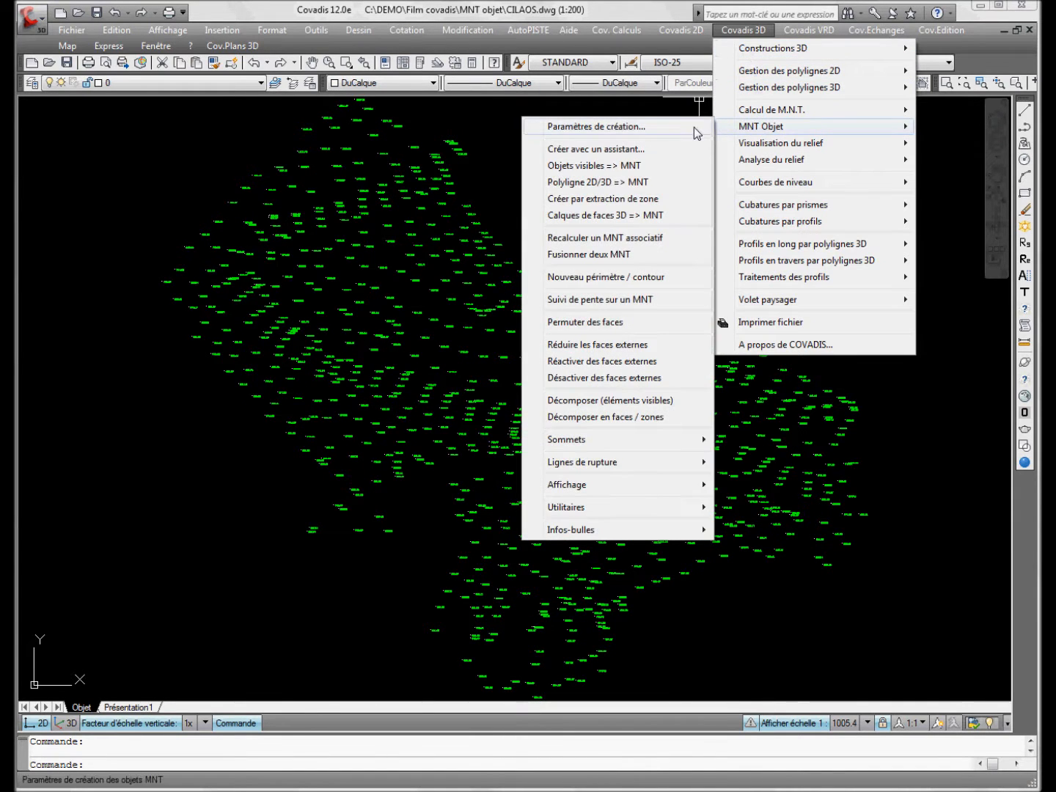
left_click(662, 150)
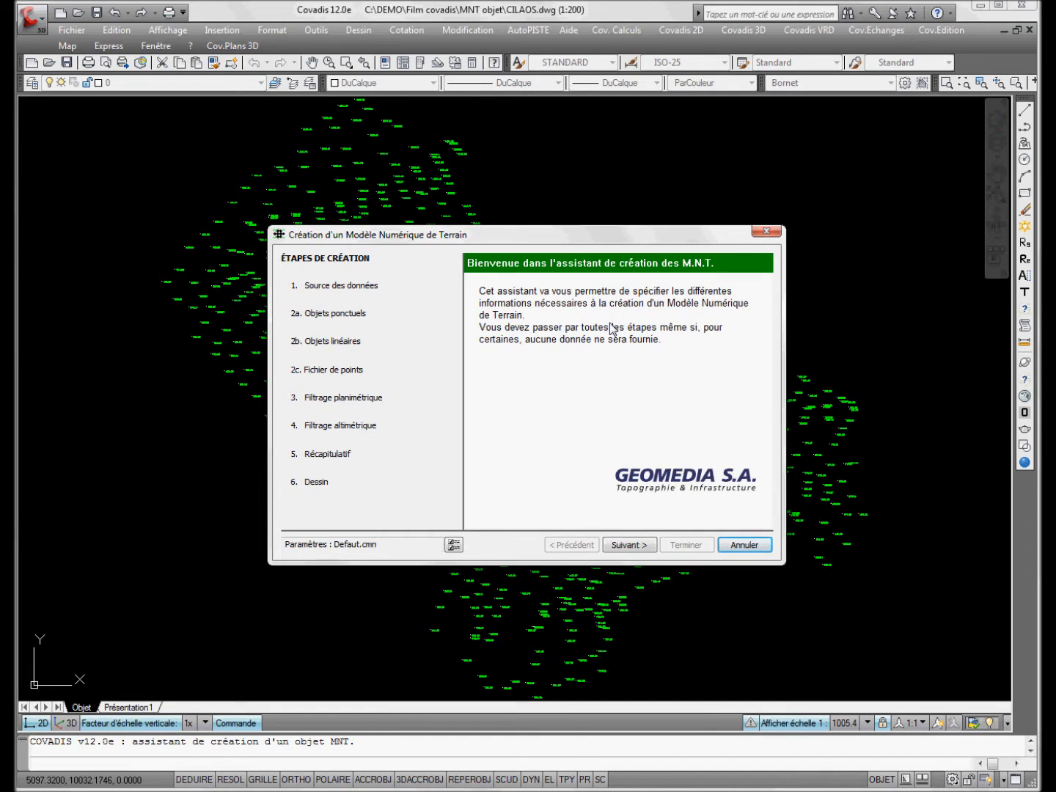
left_click(626, 545)
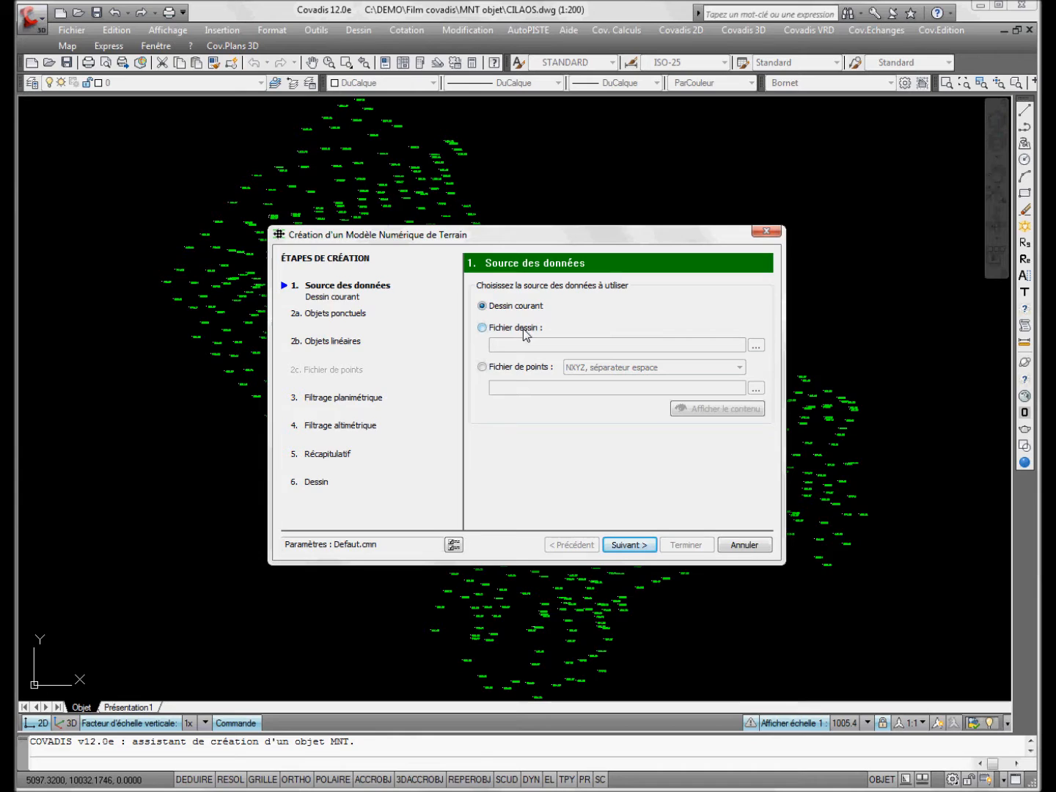
left_click(625, 545)
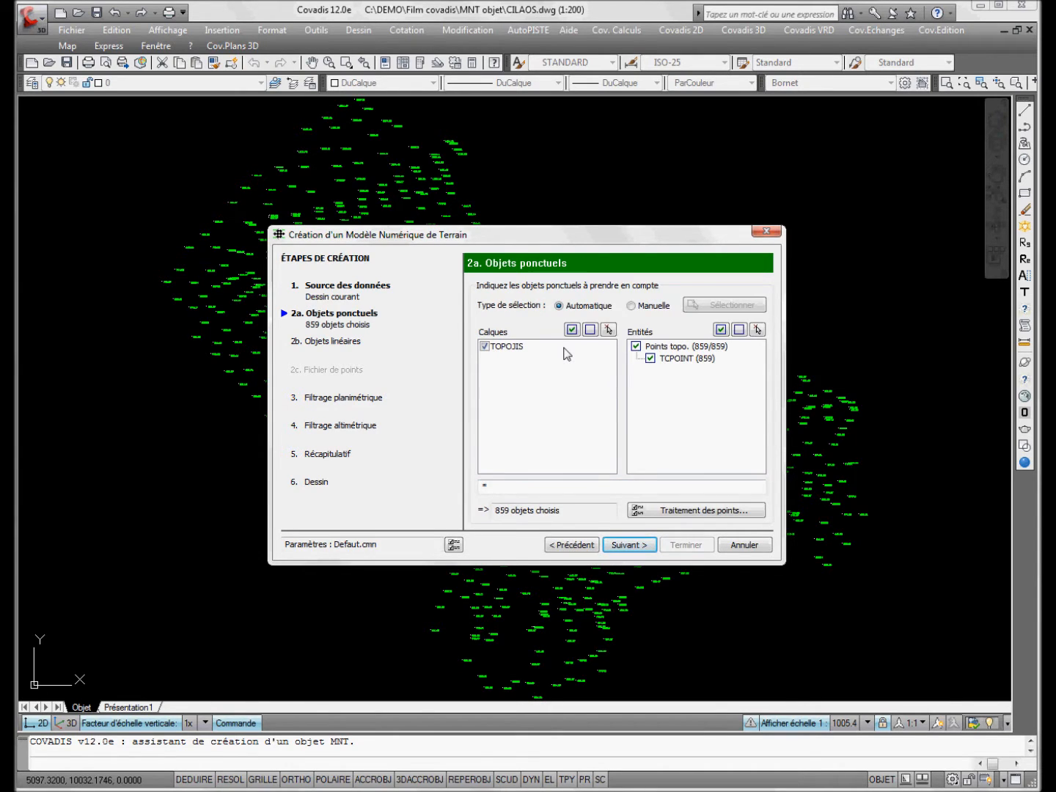
left_click(630, 545)
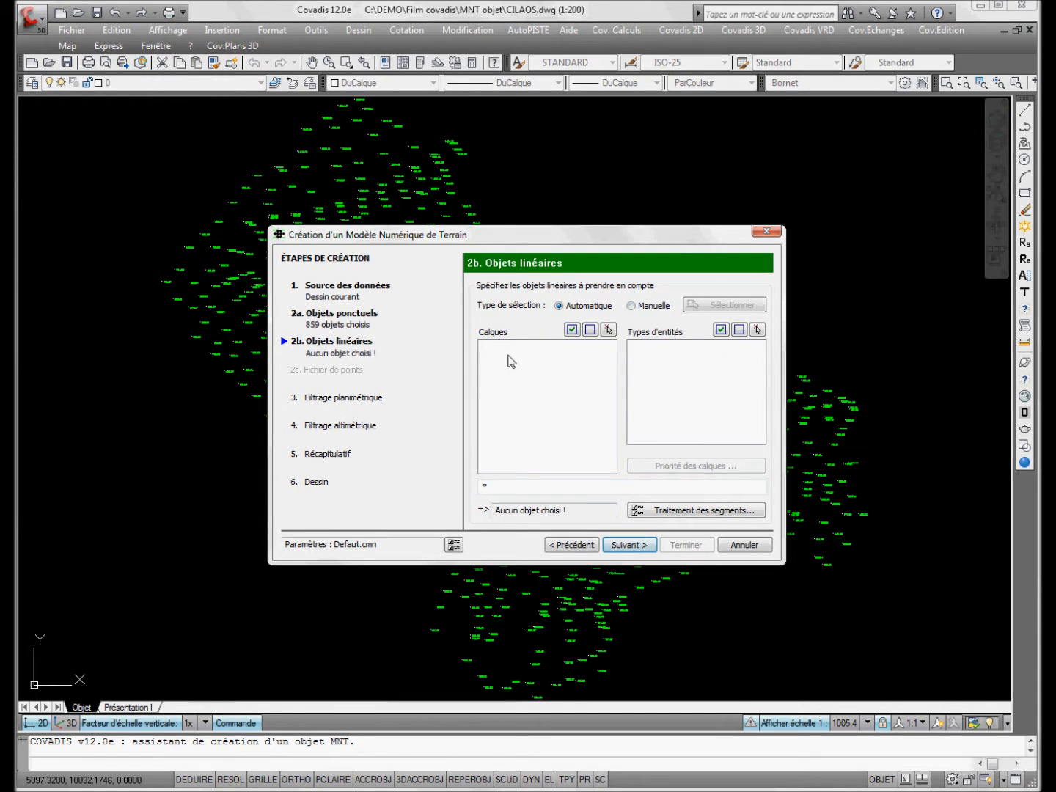
left_click(641, 546)
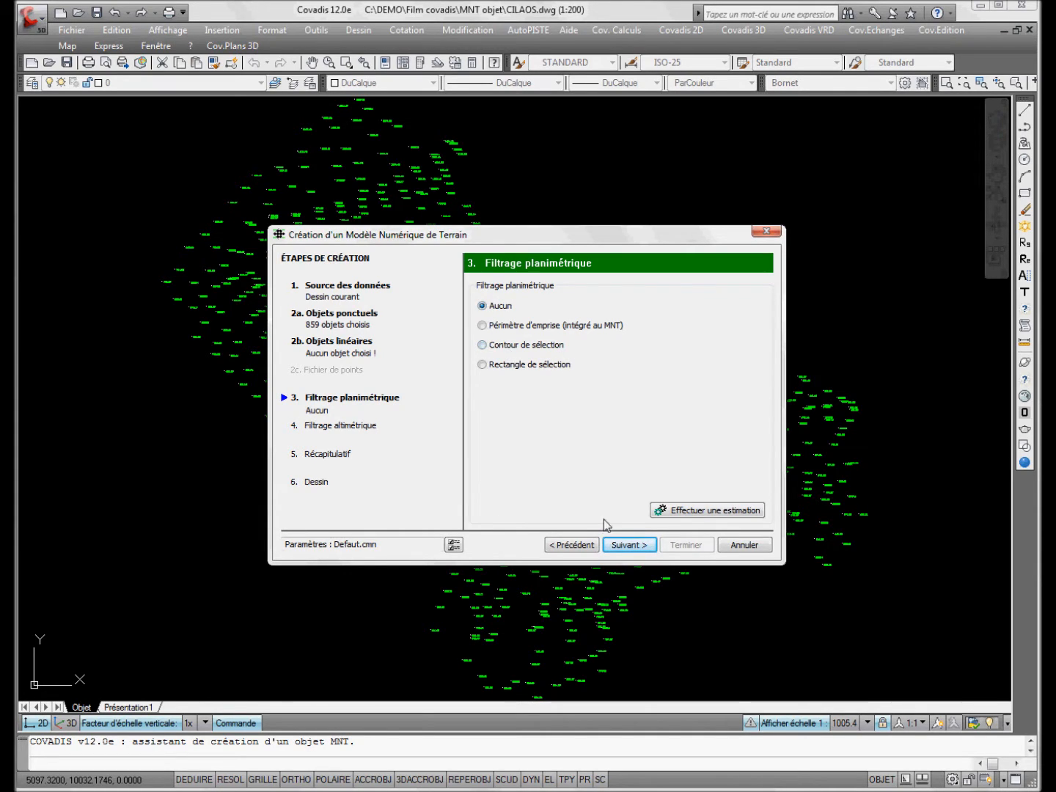
Keep planimetric filtering at Aucun, ignore zero-altitude points in the altimetric filter, and proceed past the summary to the drawing settings.
left_click(627, 545)
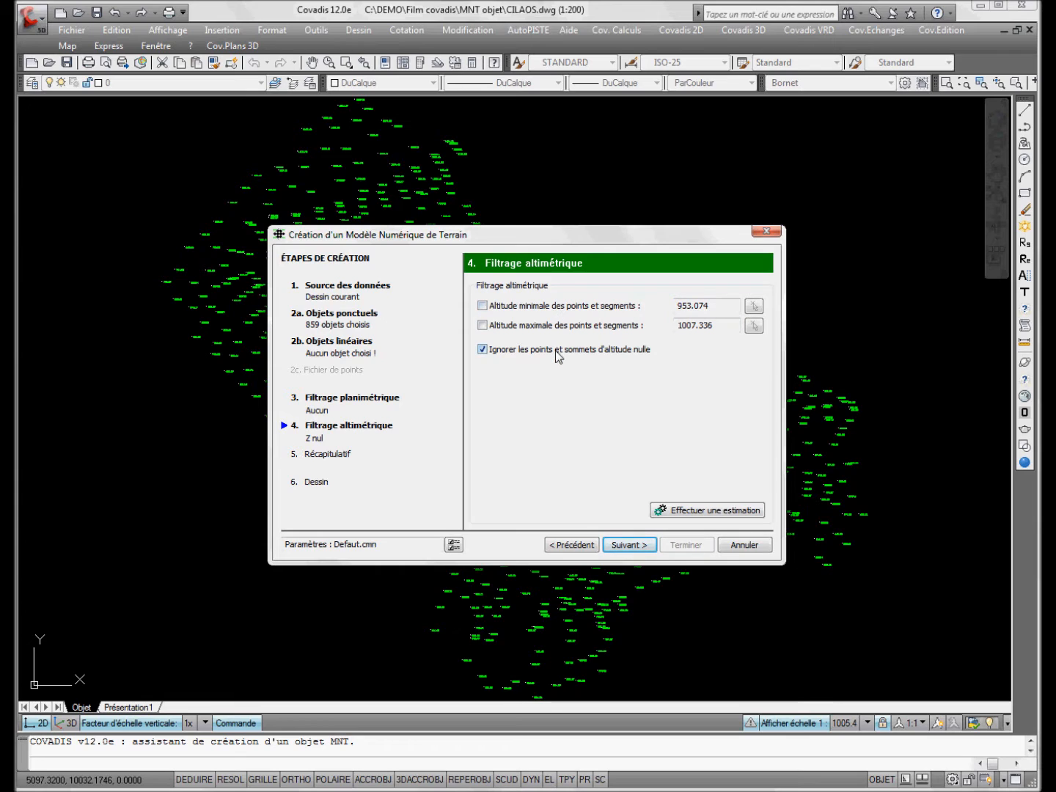
left_click(632, 547)
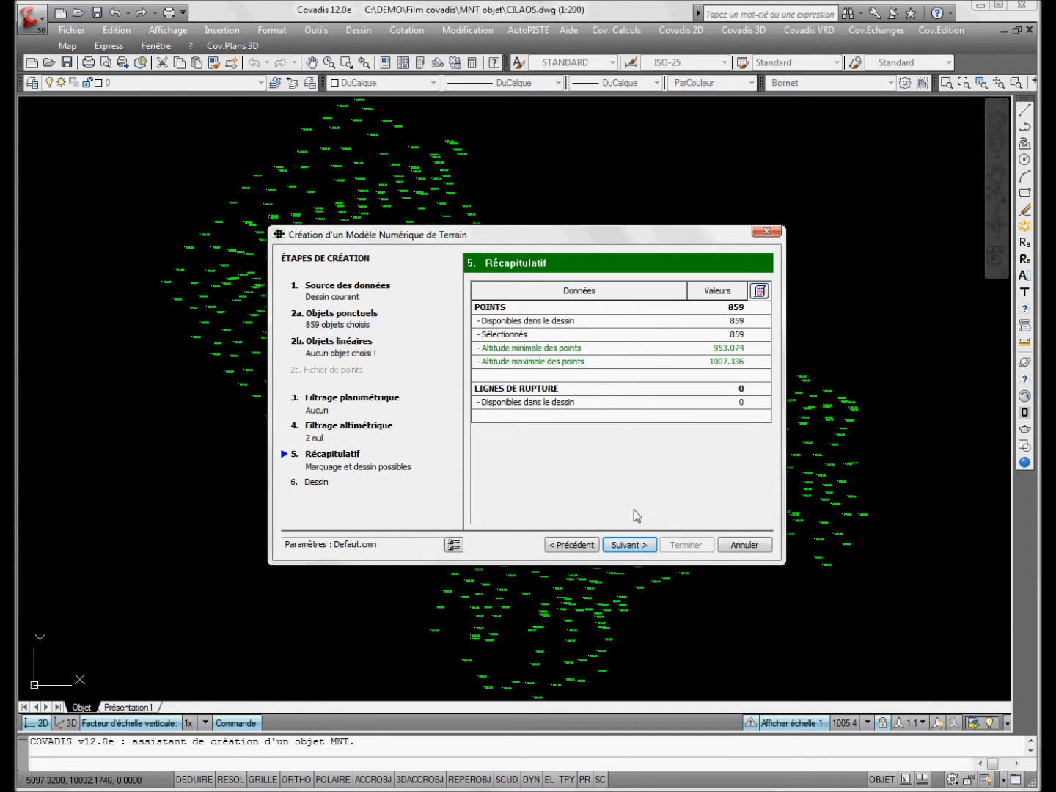
left_click(629, 545)
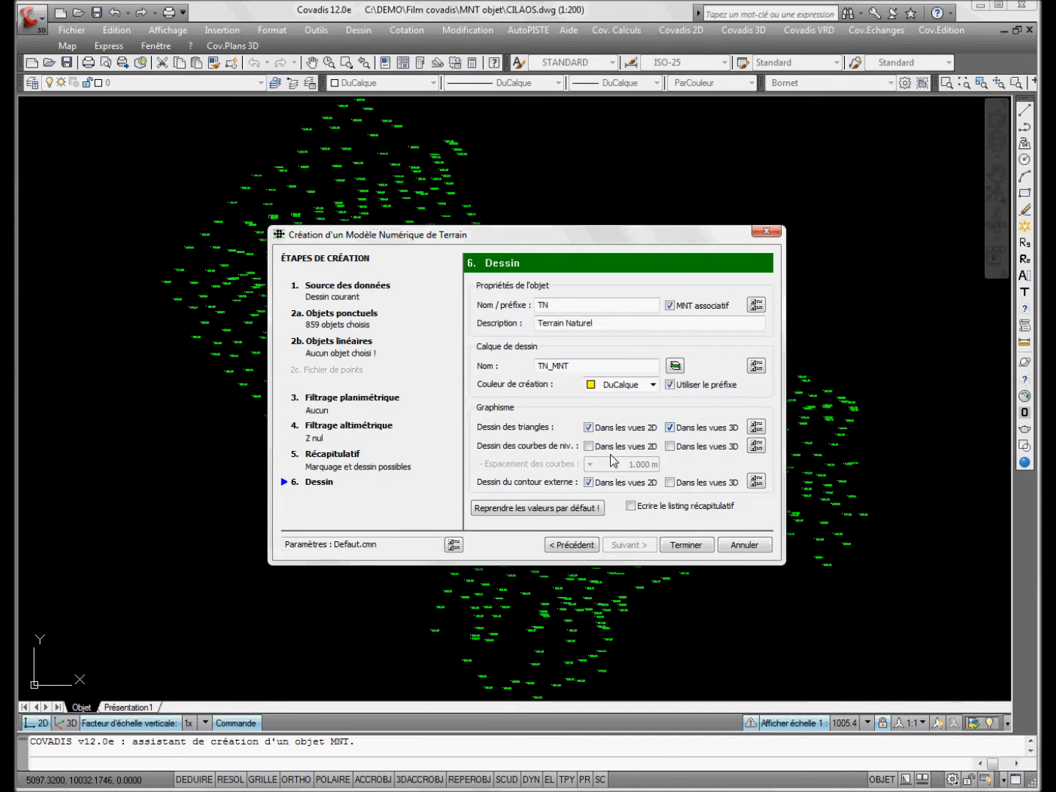
Enable contour lines in 2D views with 1.000 m spacing and generate the associative MNT object TN.
left_click(589, 446)
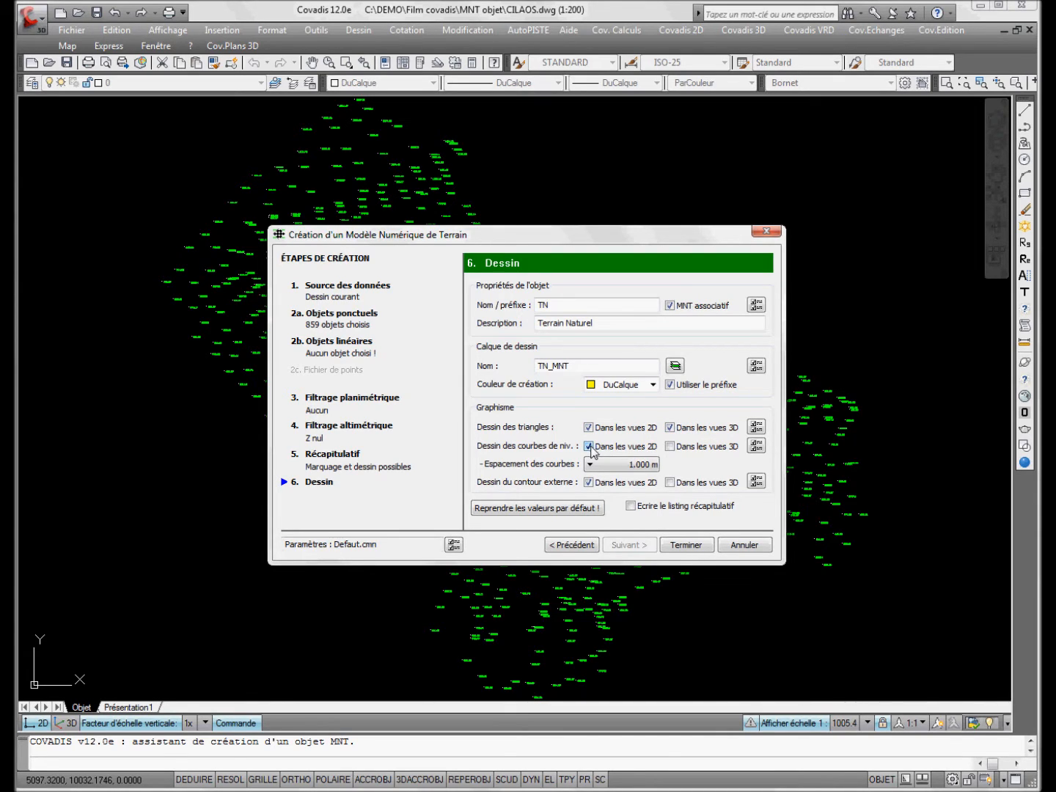
left_click(590, 465)
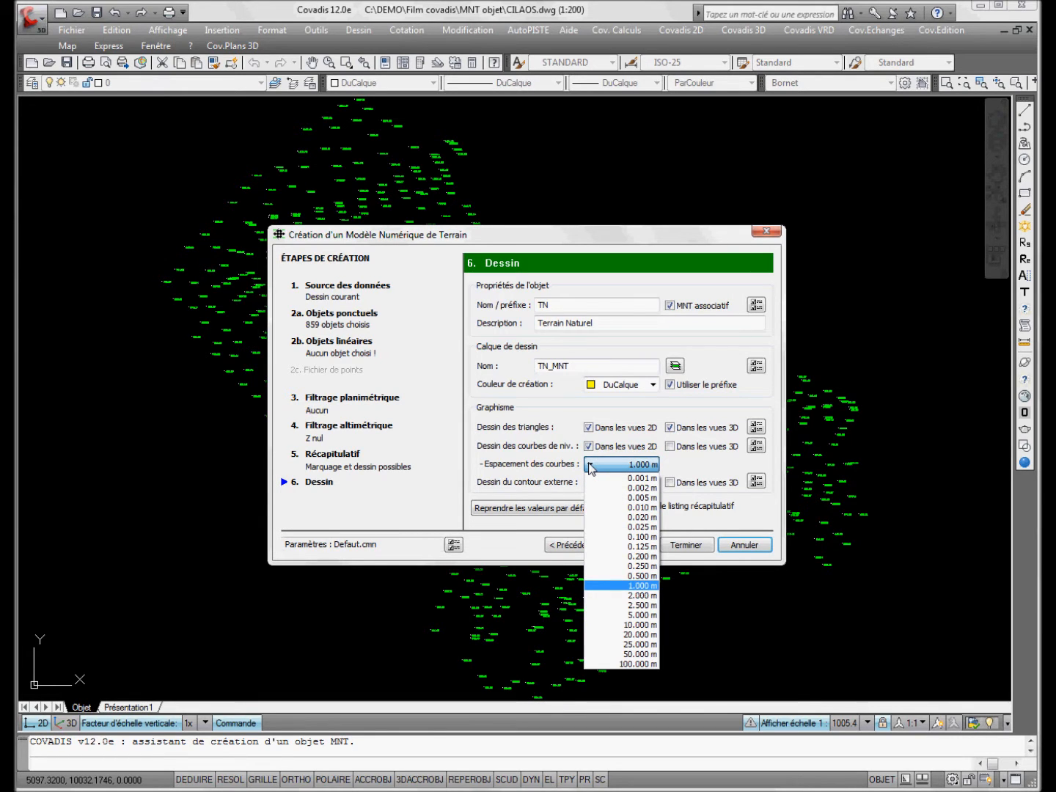
left_click(591, 466)
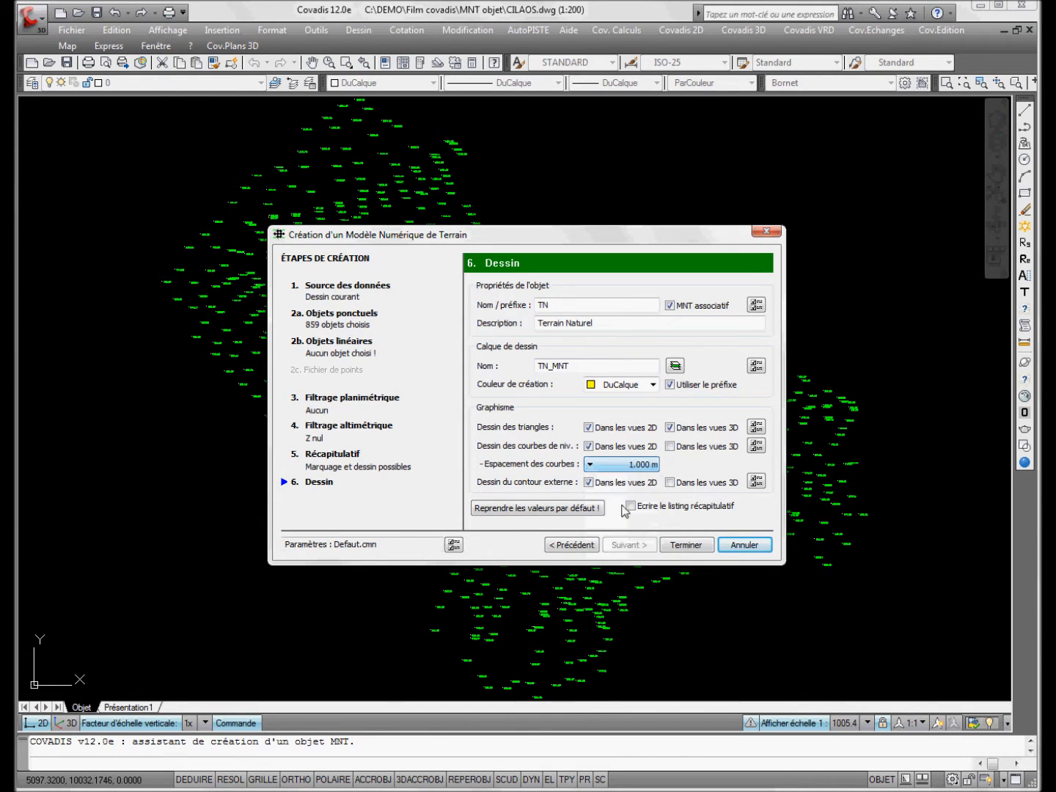
left_click(685, 545)
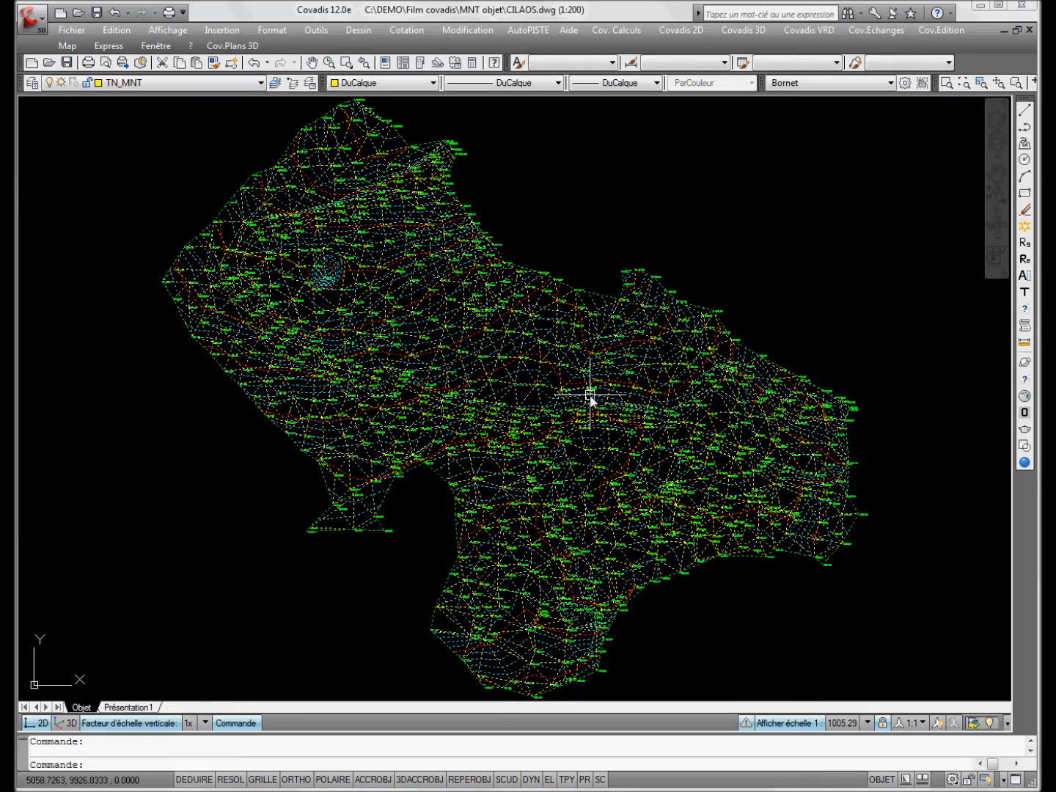
key("Escape")
Split the model space into two vertical viewports and enlarge the plan view around the closely spaced circular contours.
left_click(168, 29)
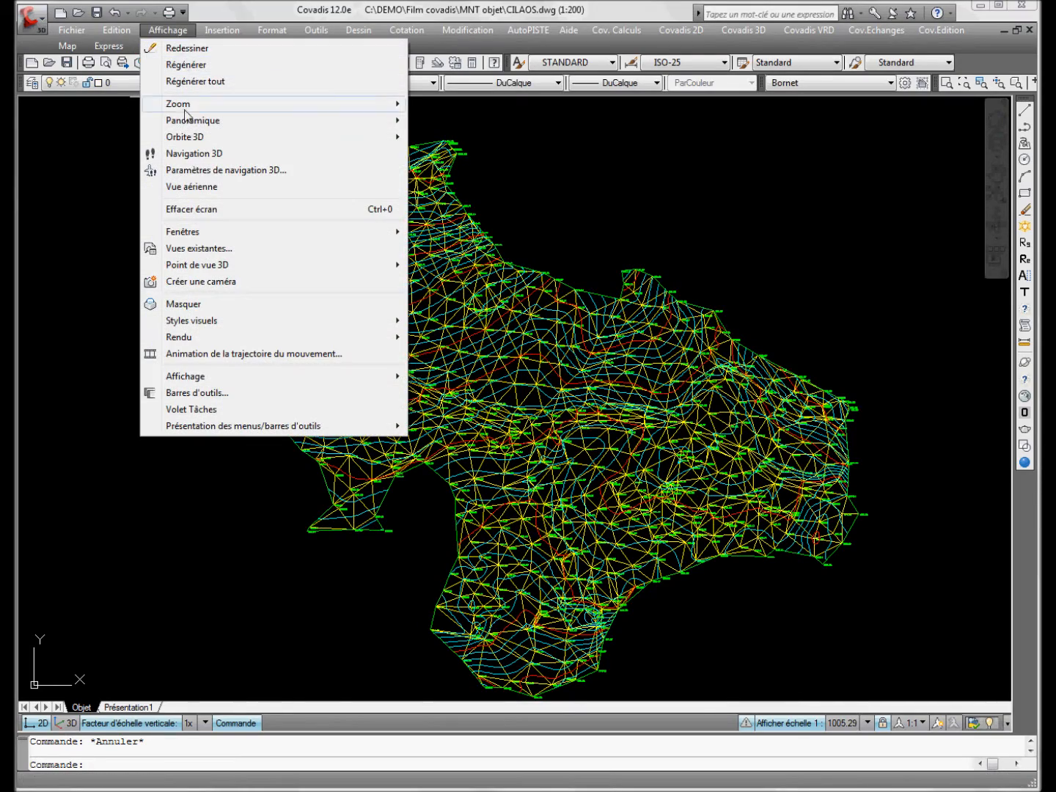
mouse_move(206, 232)
left_click(429, 287)
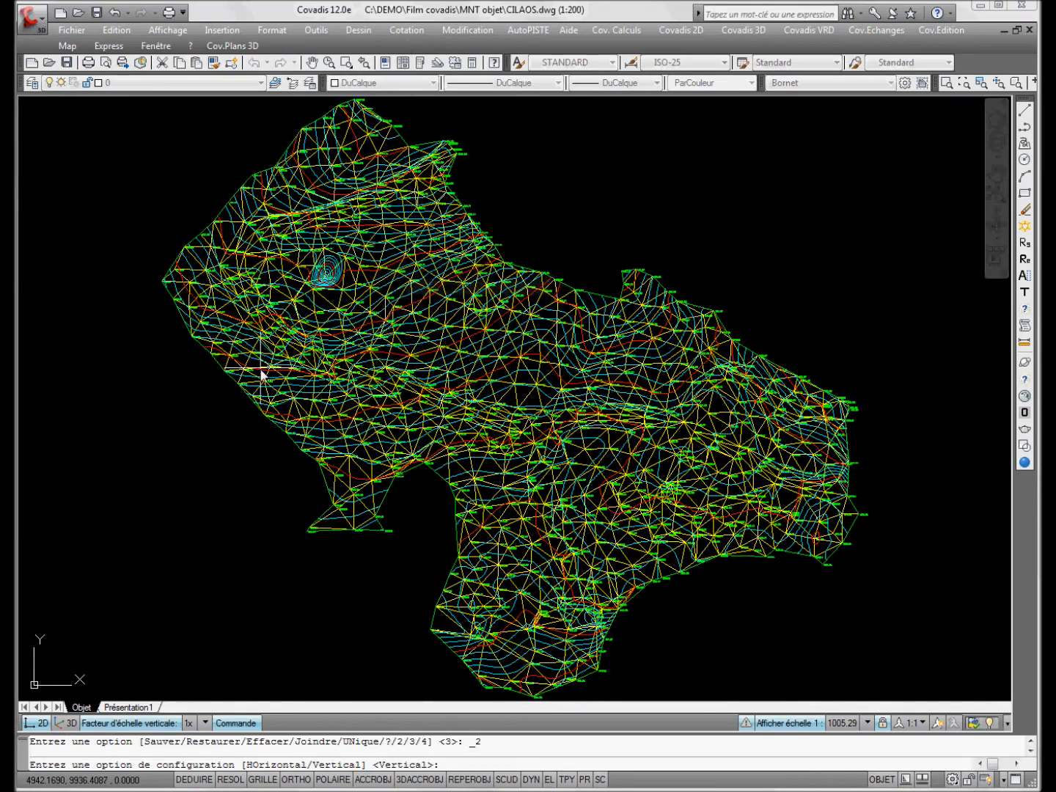
key("Return")
scroll(235, 424, "up", 8)
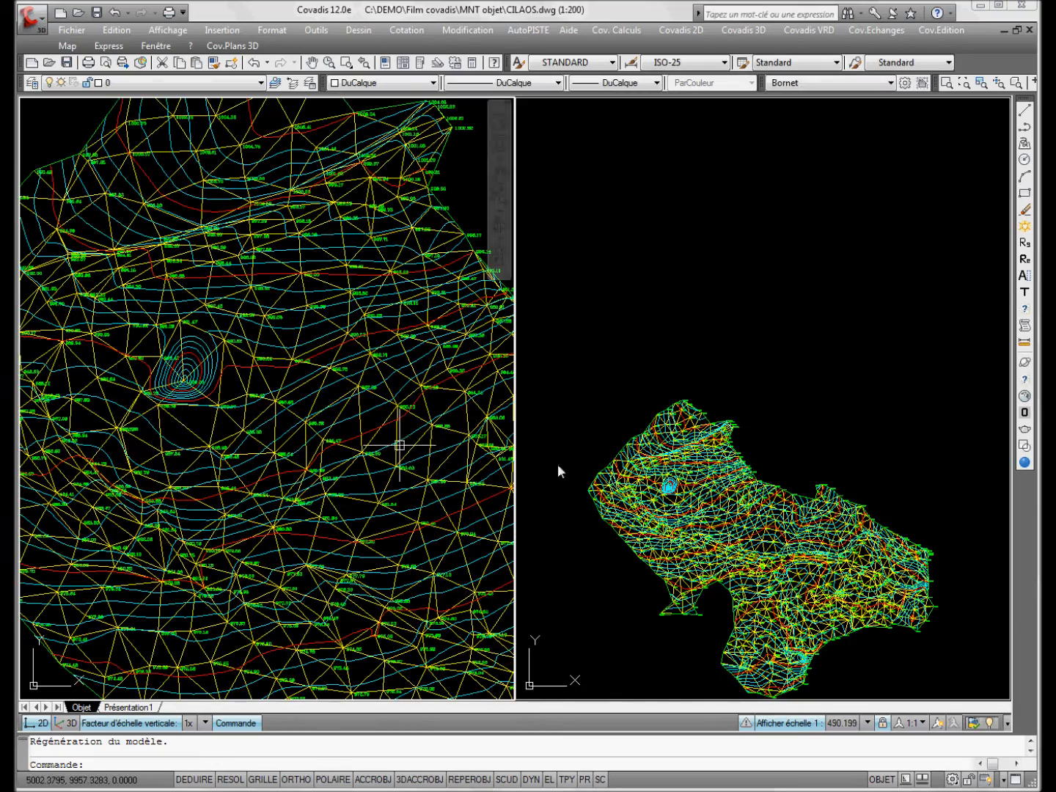
Orbit the second viewport to an oblique 3D view of the terrain peak and apply the realistic visual style.
middle_click_drag(675, 498, 736, 308)
scroll(735, 308, "up", 5)
middle_click_drag(859, 513, 807, 546, "shift")
middle_click_drag(771, 586, 790, 412, "shift")
scroll(719, 301, "up", 6)
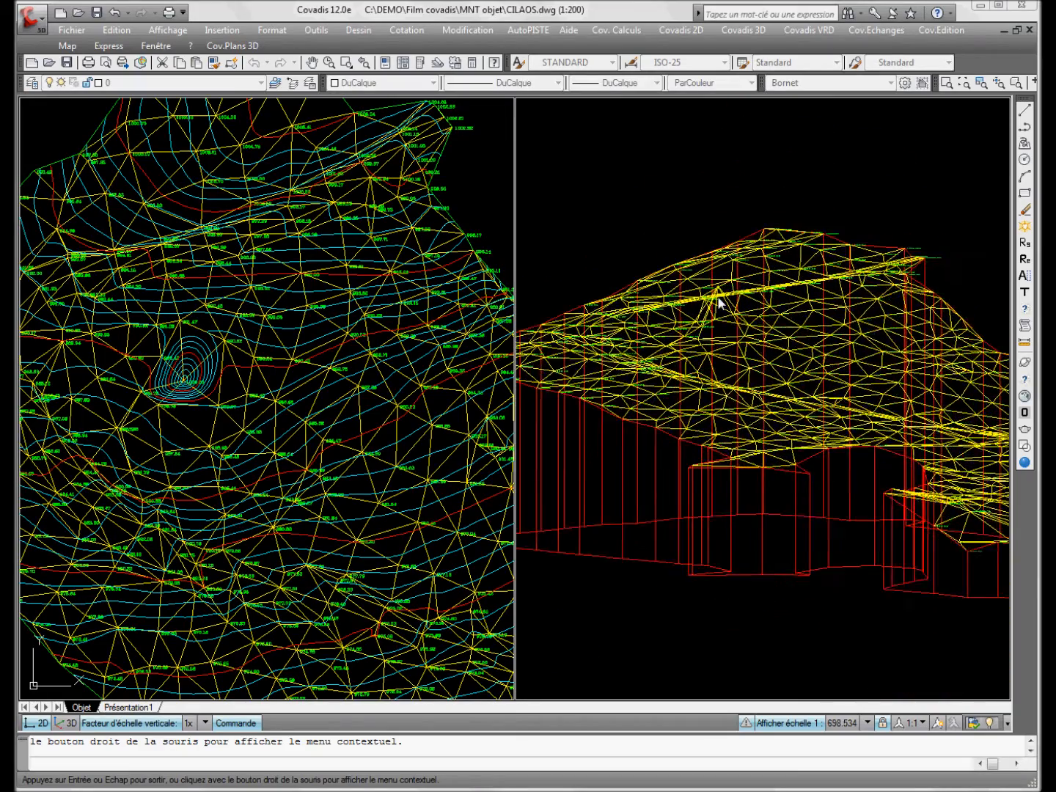
right_click(732, 309)
left_click(739, 317)
left_click(1024, 462)
Delete the 1000.00 topographic point at the centre of the closely spaced circular contours in the plan view.
left_click(188, 385)
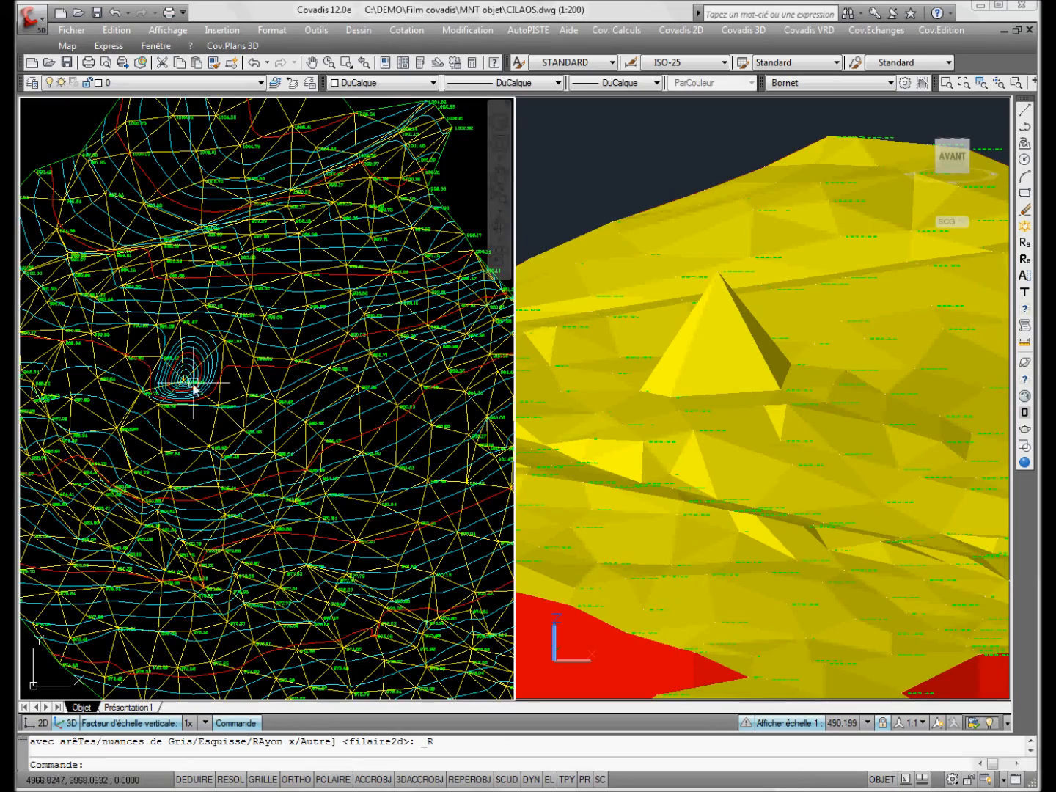
scroll(181, 375, "up", 8)
scroll(182, 375, "down", 3)
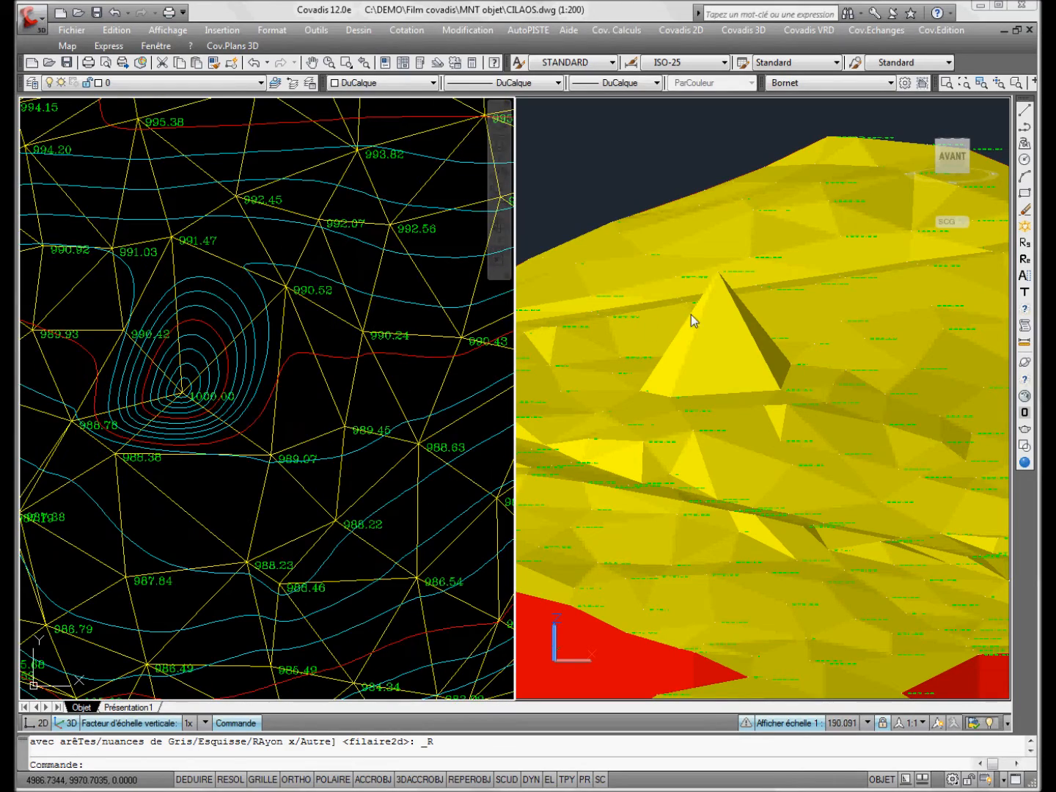
scroll(194, 403, "up", 9)
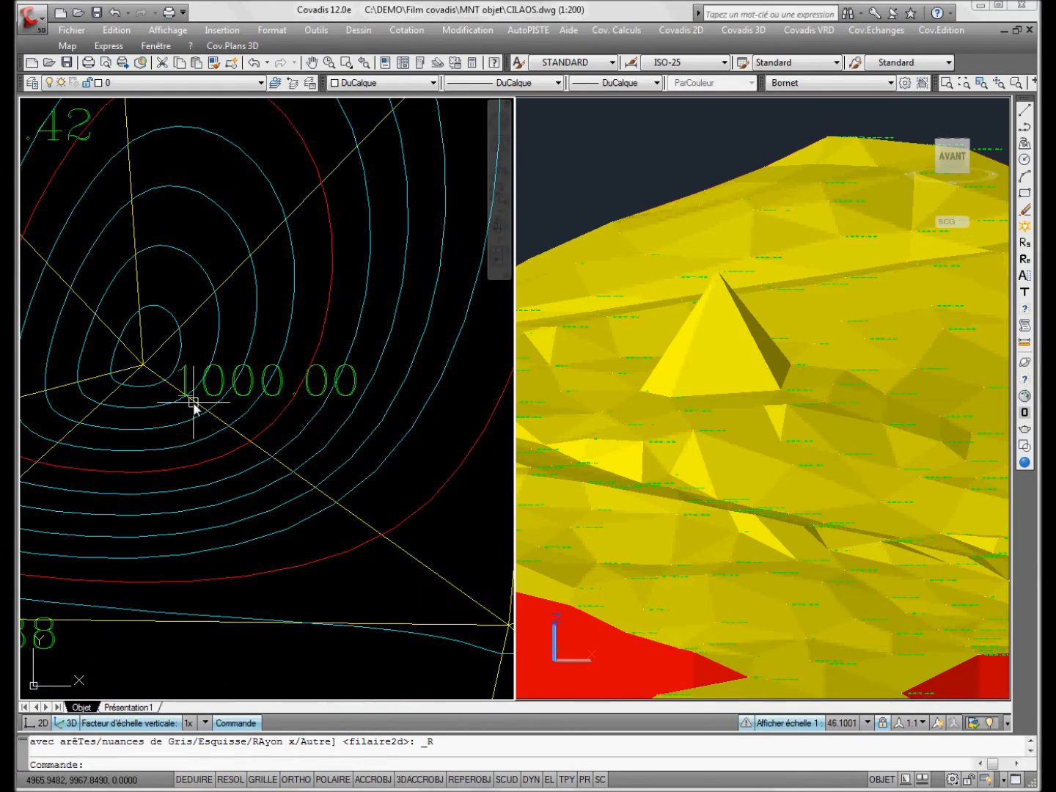
left_click(219, 387)
scroll(217, 382, "down", 9)
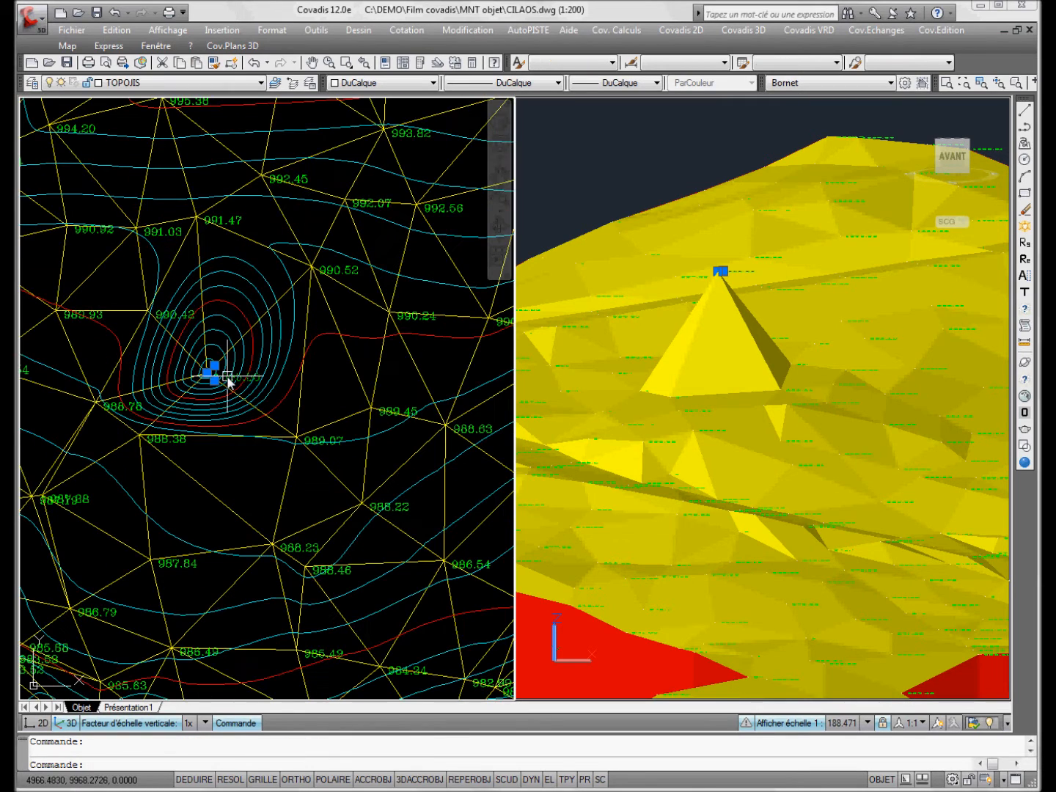
key("Delete")
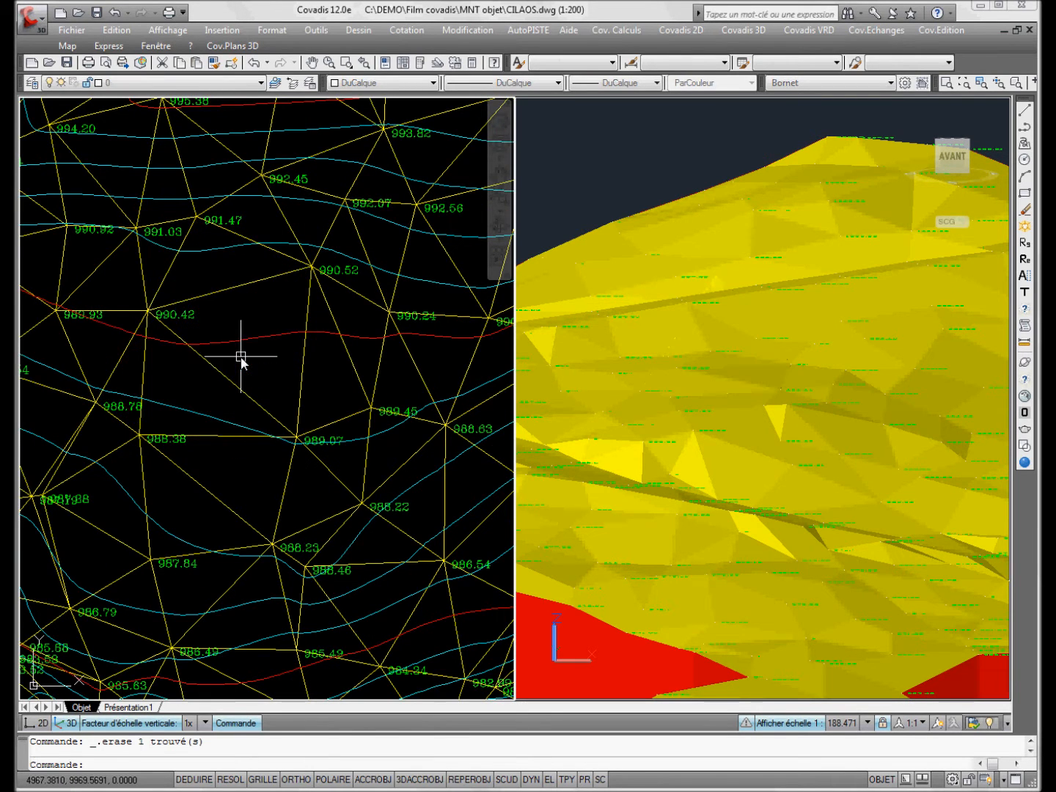
Return the 3D view to 2D wireframe and freeze the TOPOJIS layer to hide the topographic points.
left_click(803, 400)
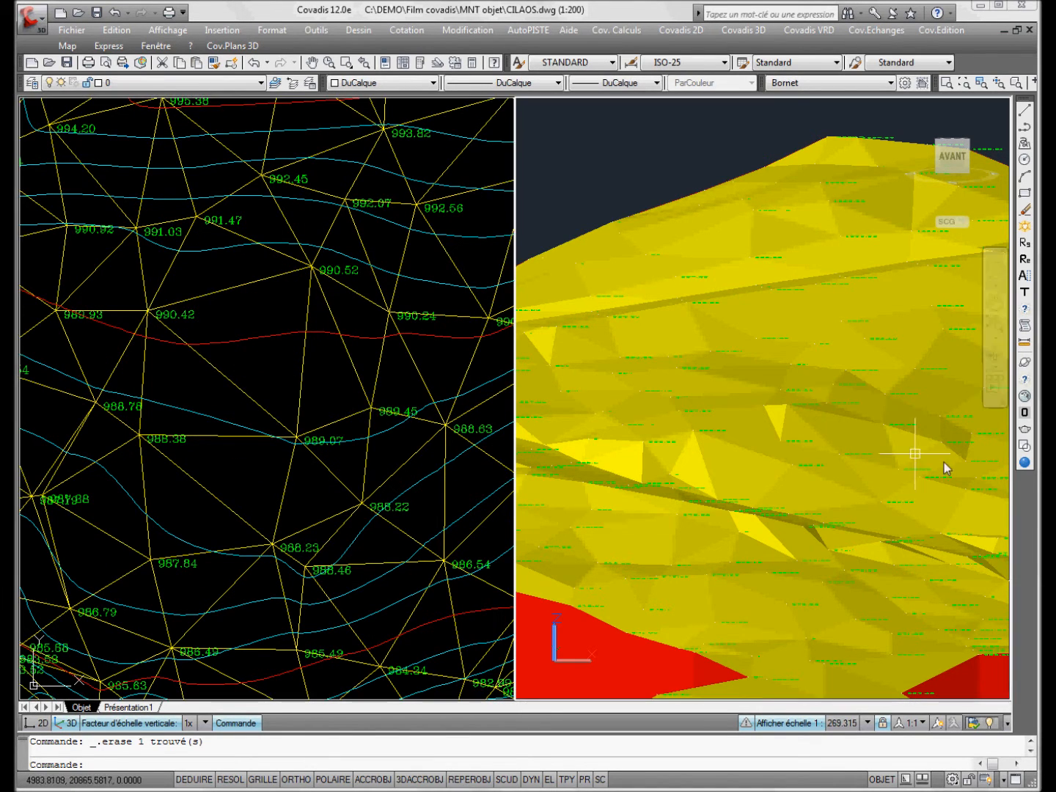
left_click(1024, 445)
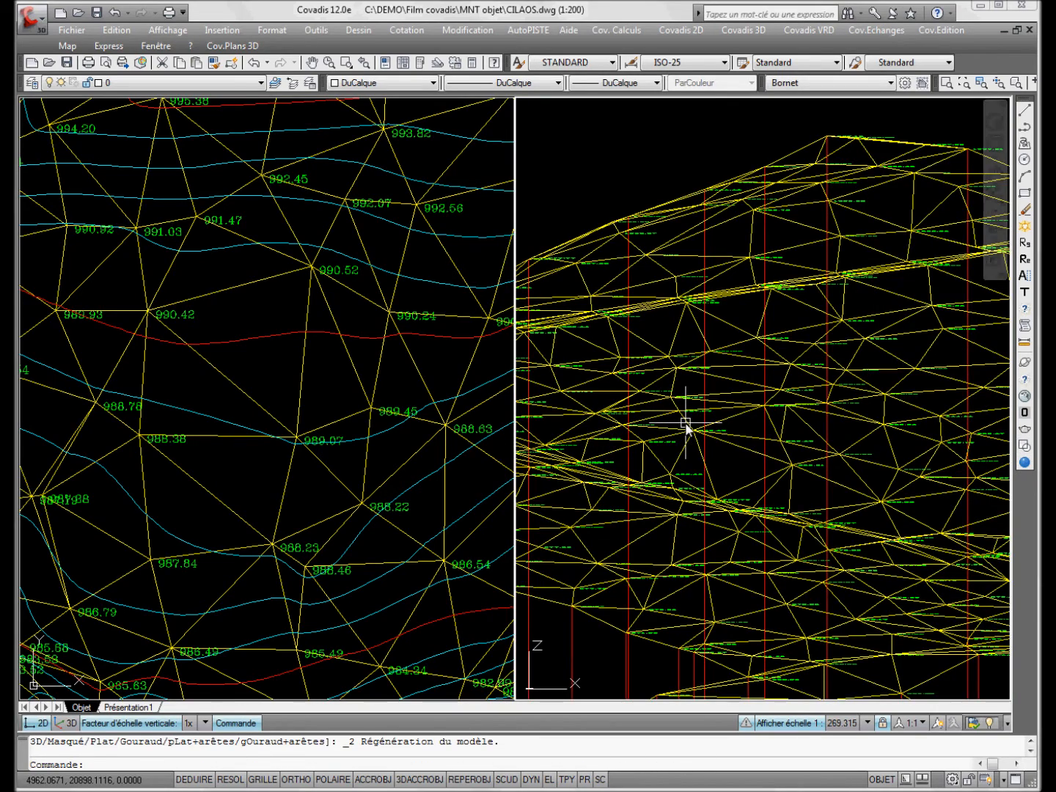
left_click(336, 331)
scroll(336, 336, "down", 9)
scroll(336, 336, "down", 4)
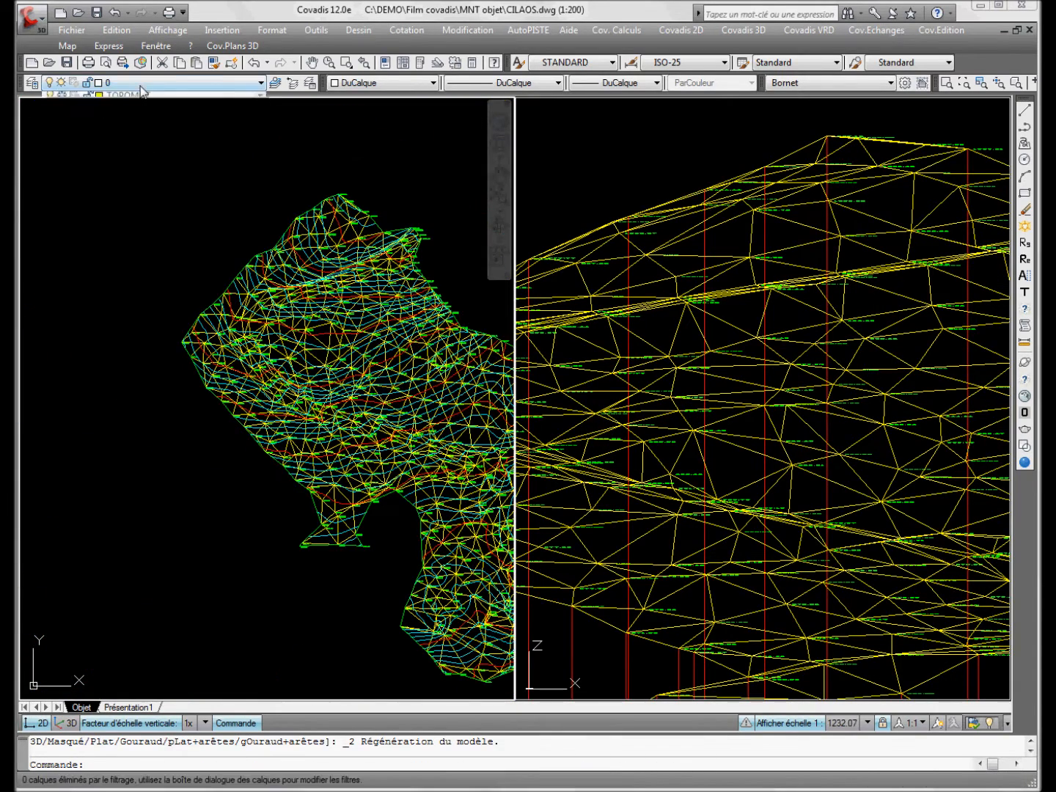
left_click(147, 82)
left_click(71, 123)
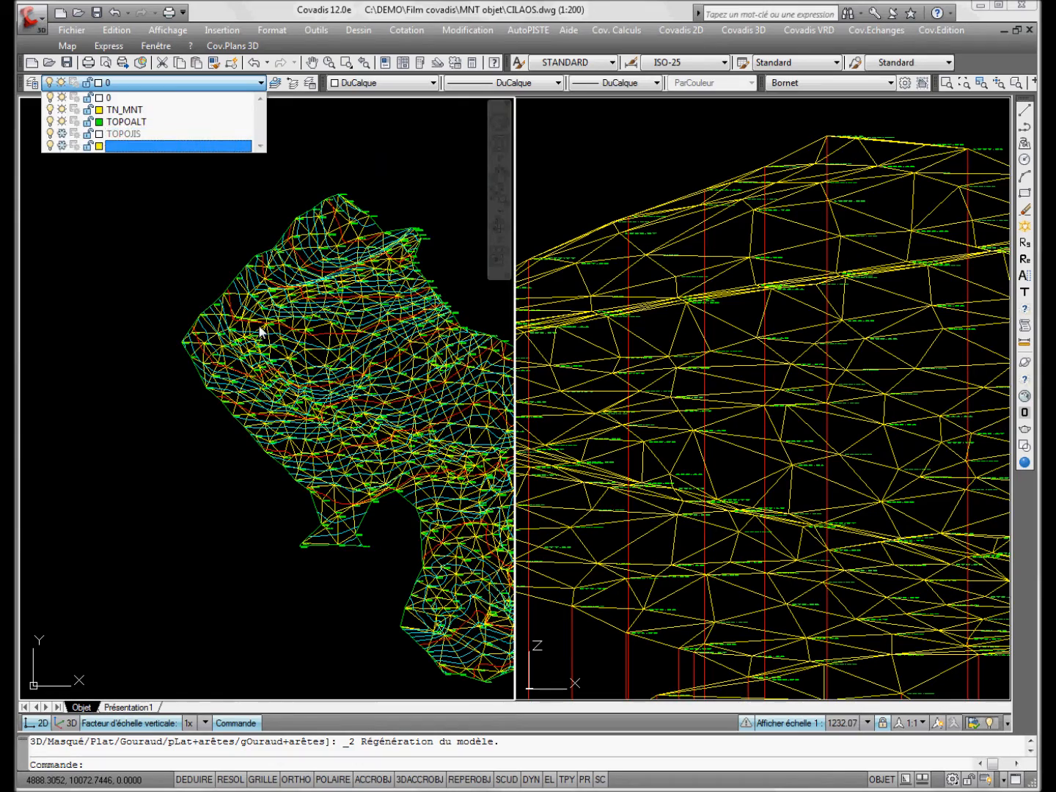
middle_click_drag(348, 341, 226, 351)
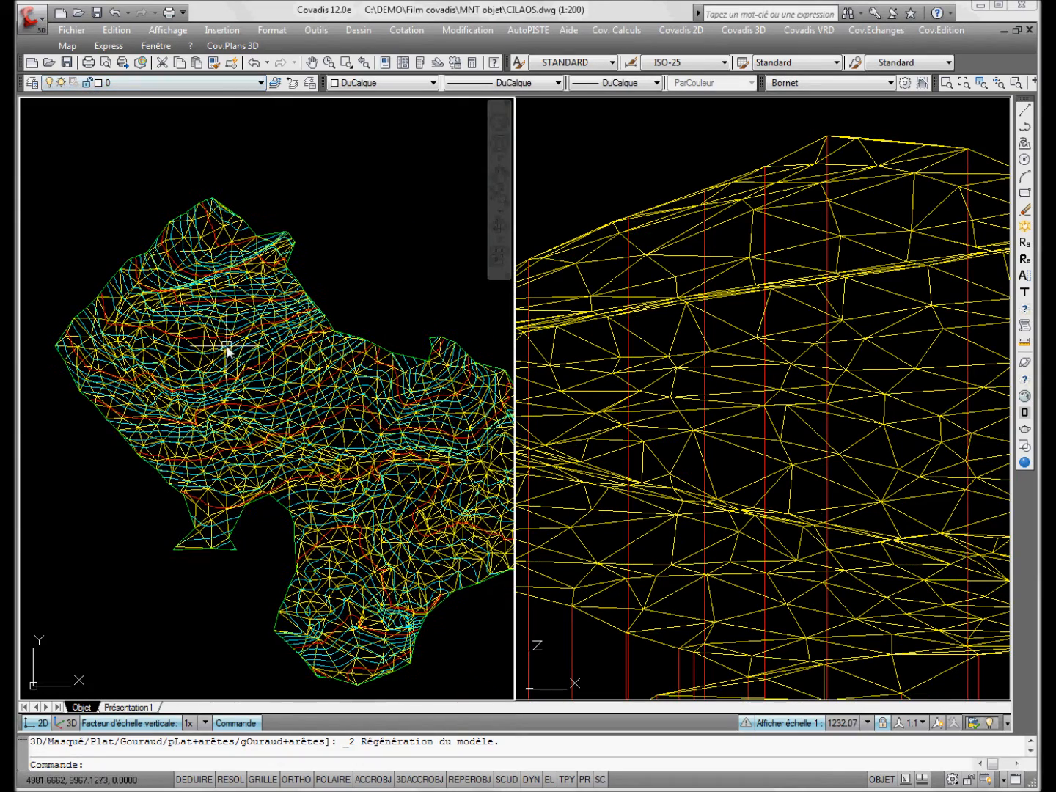
Draw a circle on the upper part of the terrain in plan, snapping its centre to the MNT with the Proche snap.
left_click(1025, 159)
right_click(236, 258, "shift")
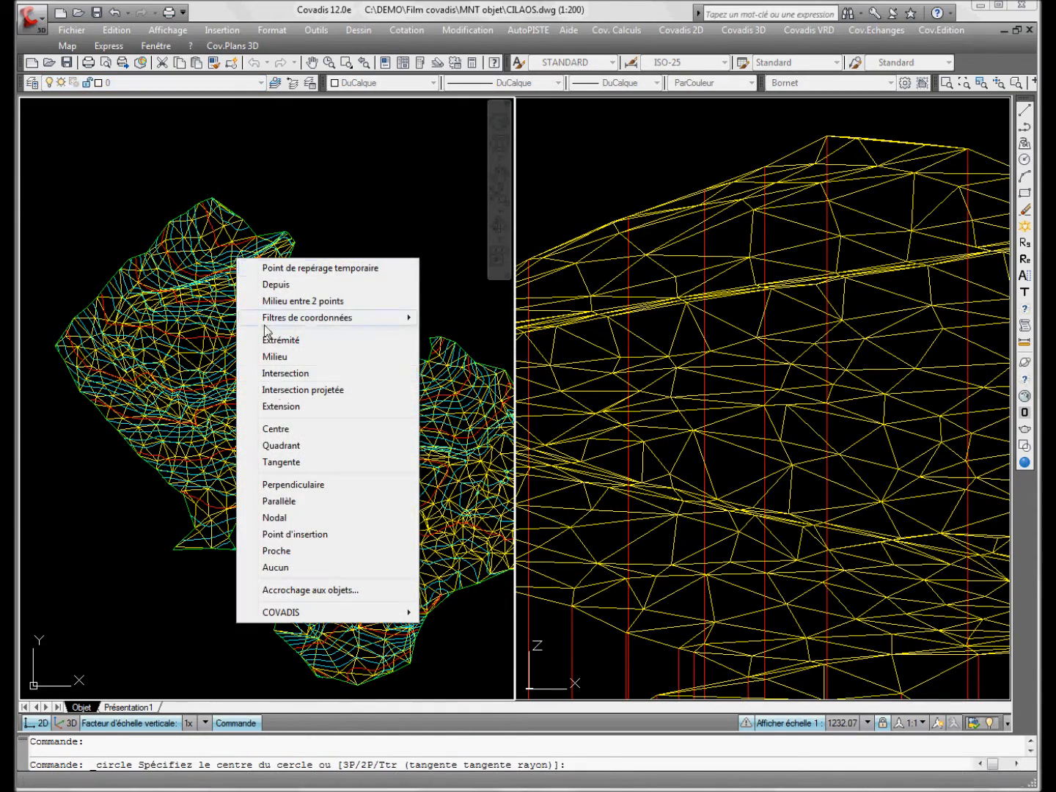
left_click(293, 555)
left_click(211, 309)
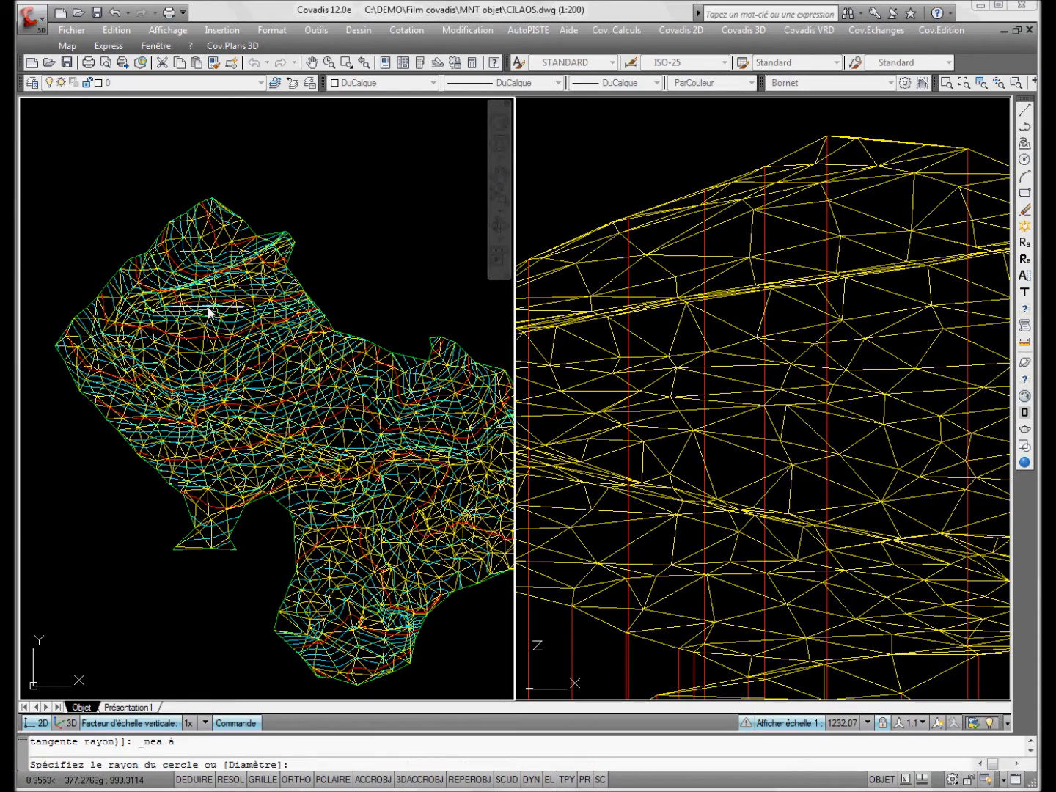
left_click(230, 348)
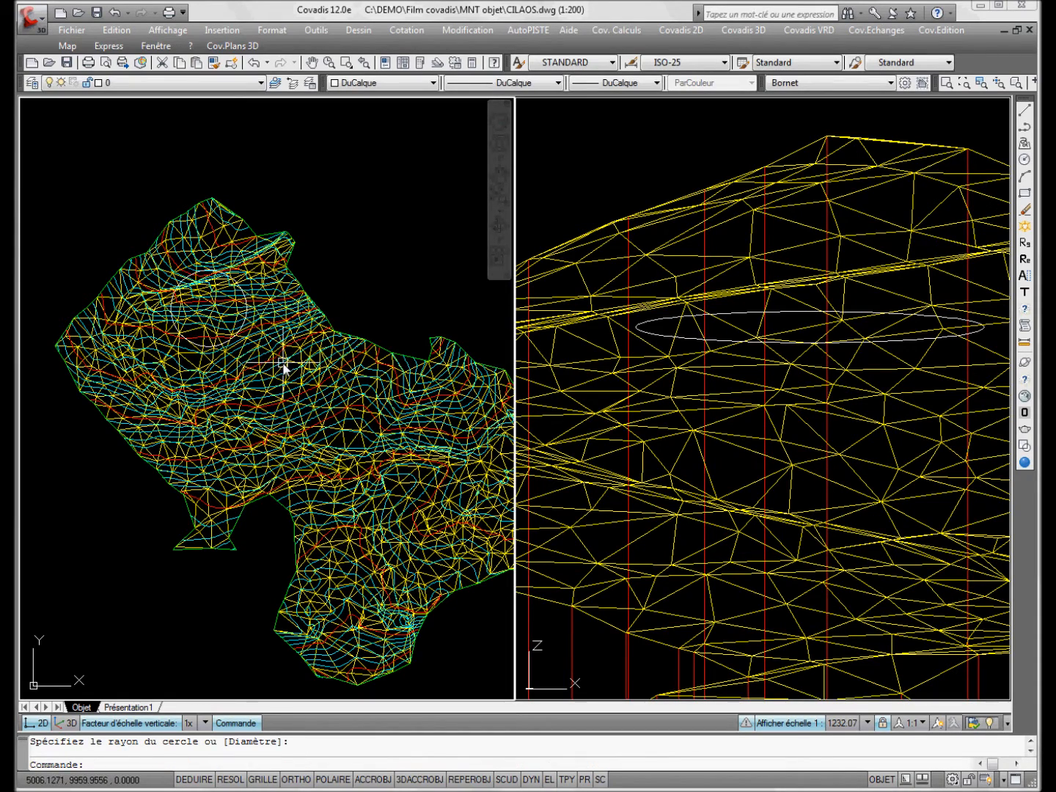
Add the circle to the MNT object as a breakline.
left_click(254, 341)
right_click(253, 338)
mouse_move(346, 556)
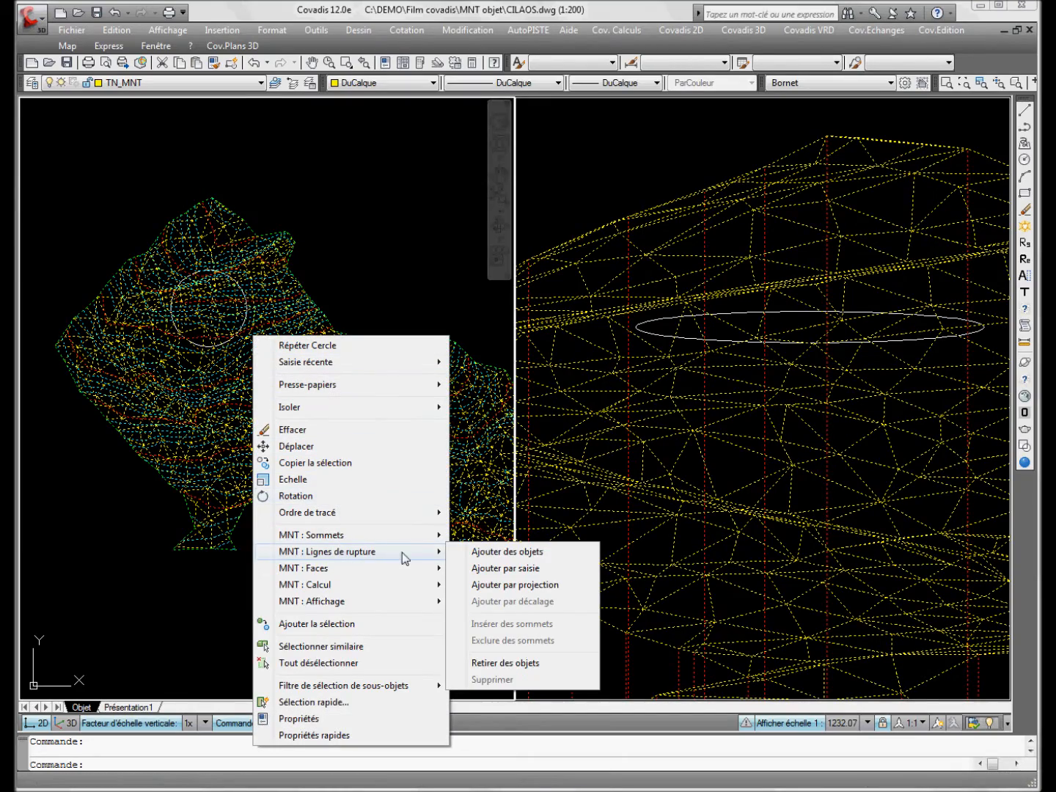
left_click(477, 553)
scroll(237, 301, "up", 3)
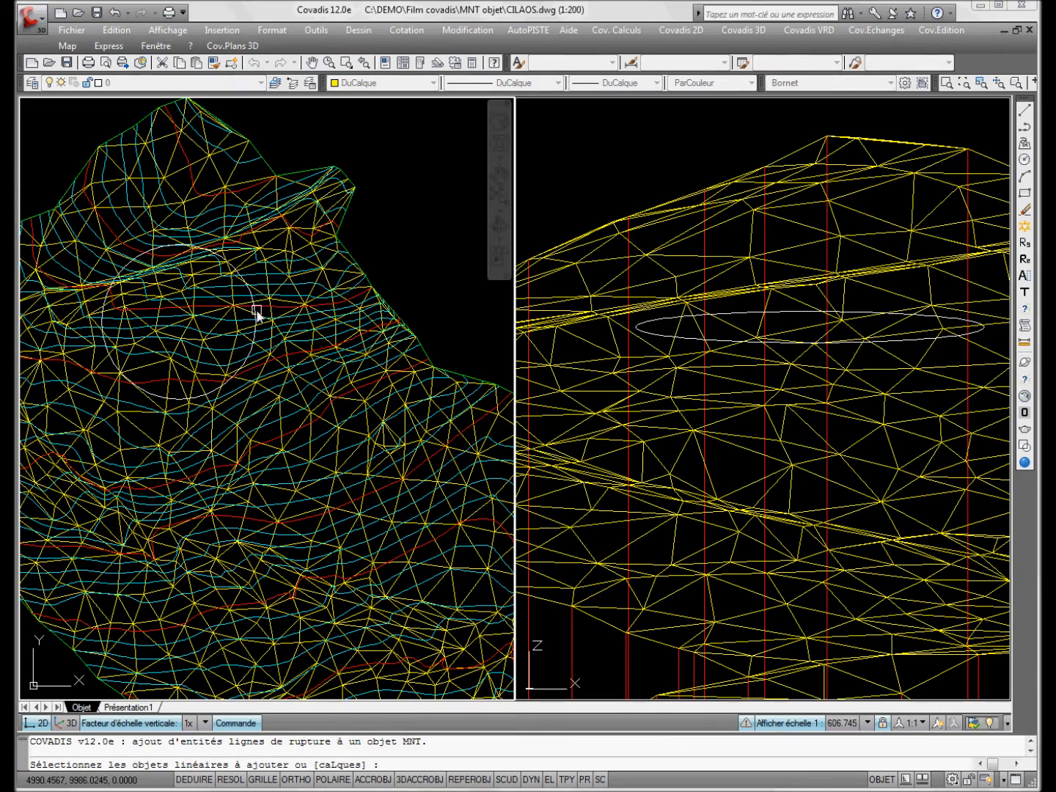
left_click(258, 308)
key("Return")
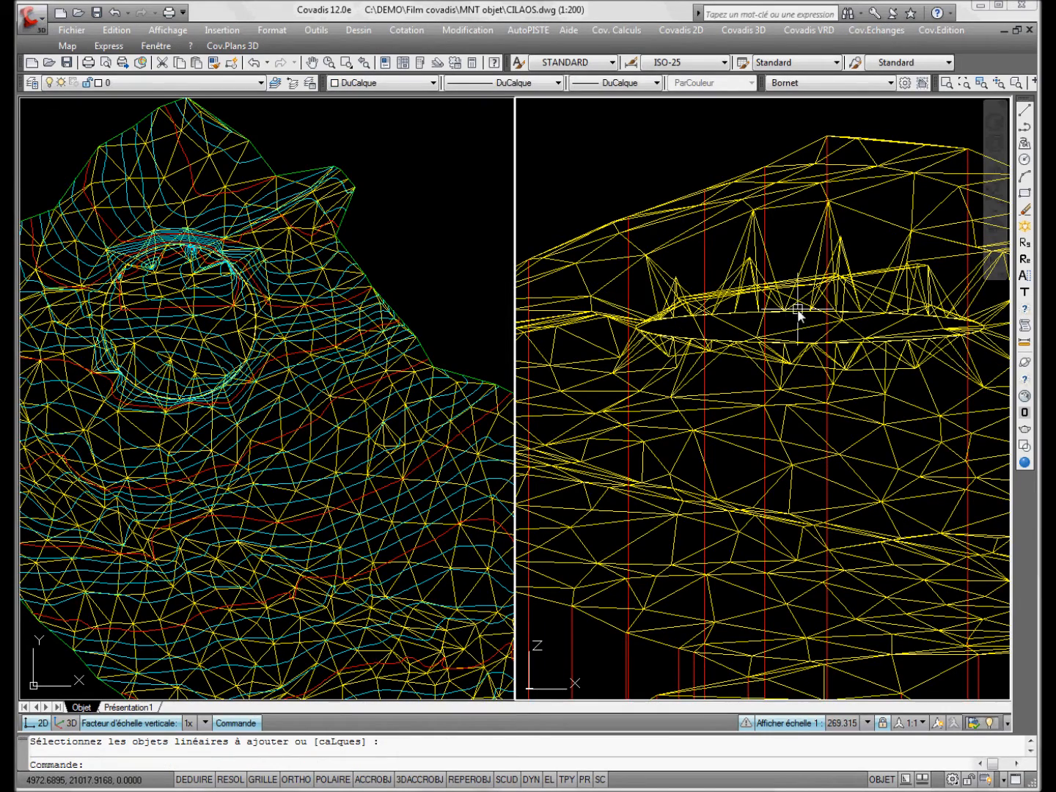
Move the breakline circle south-east in the plan view and enlarge its radius to update the associative MNT.
scroll(734, 323, "up", 3)
left_click(283, 357)
left_click(252, 341)
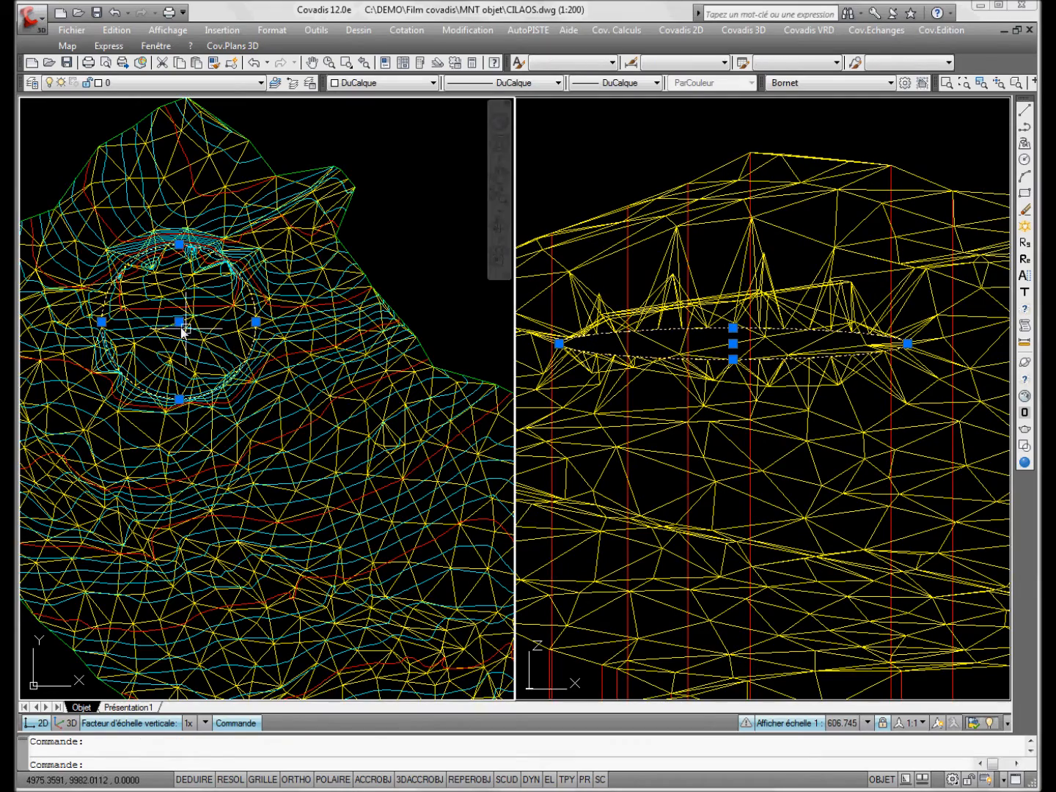
left_click(179, 322)
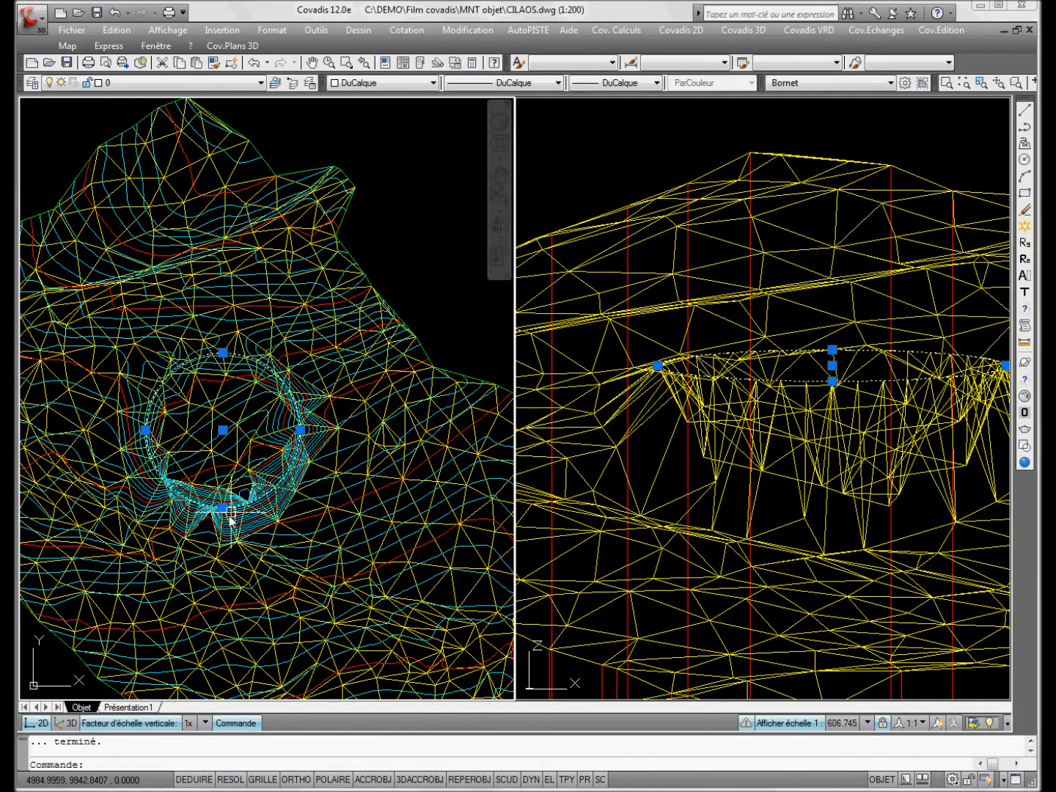
left_click(223, 506)
left_click(222, 565)
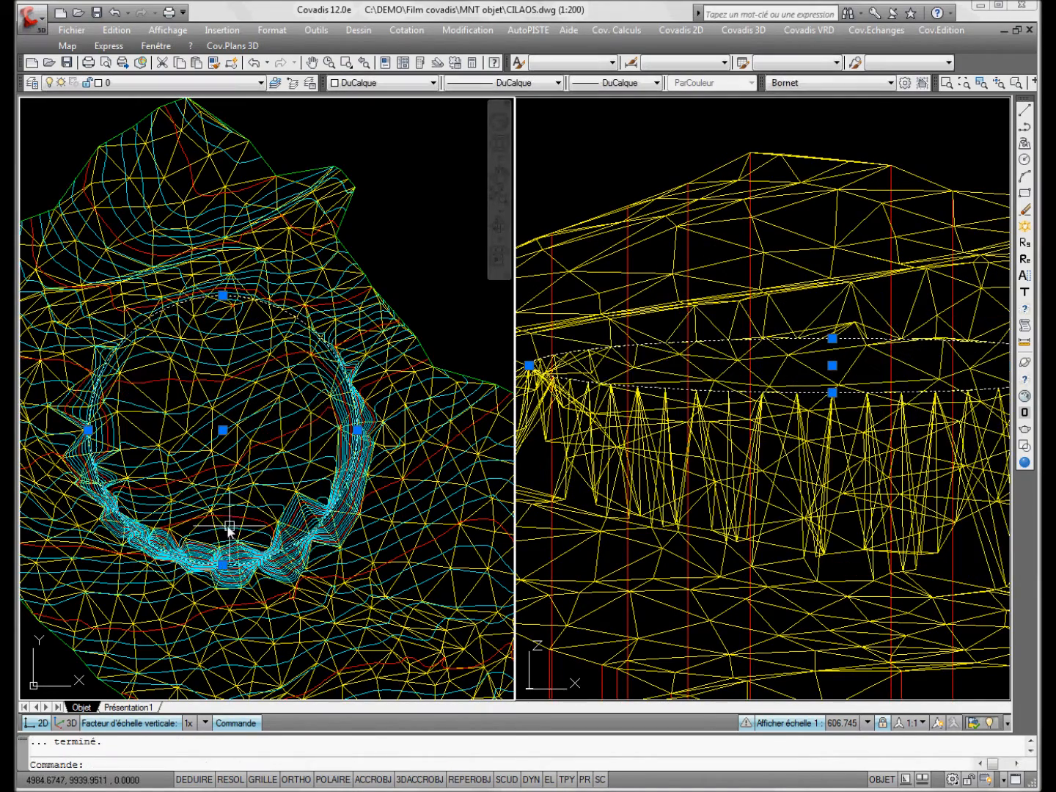
scroll(726, 424, "down", 4)
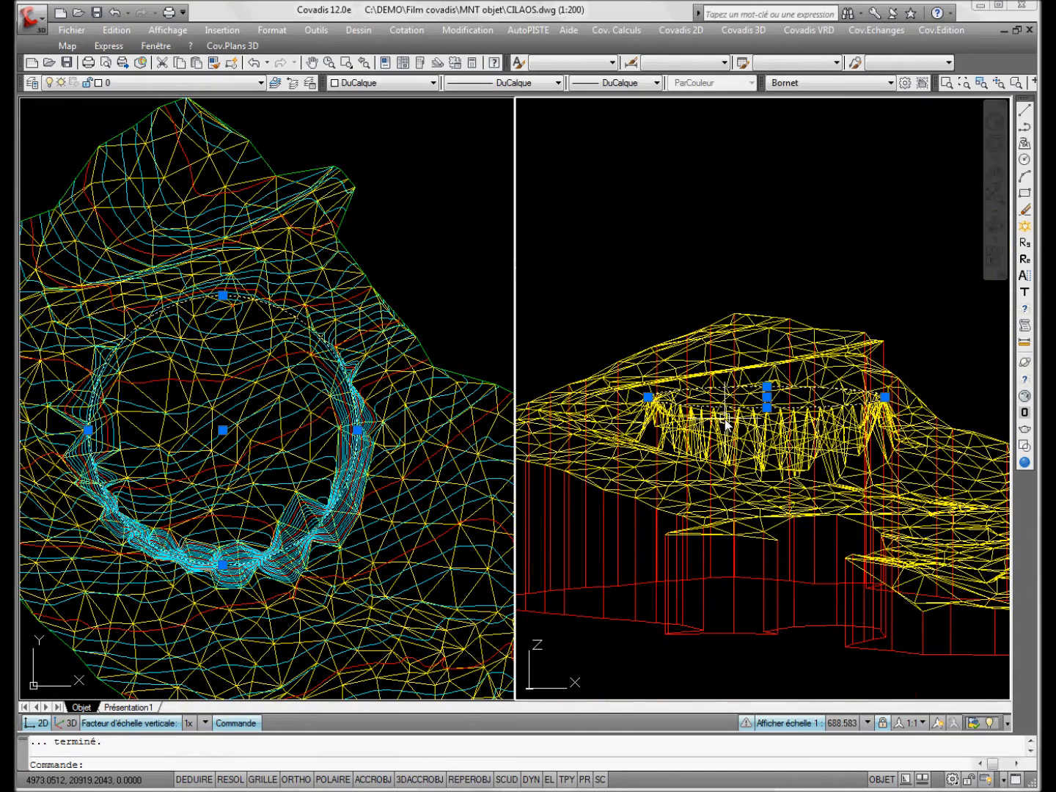
key("Escape")
Select the MNT object and display its properties to examine its geometry, triangles, contour lines and outer boundary settings.
left_click(455, 297)
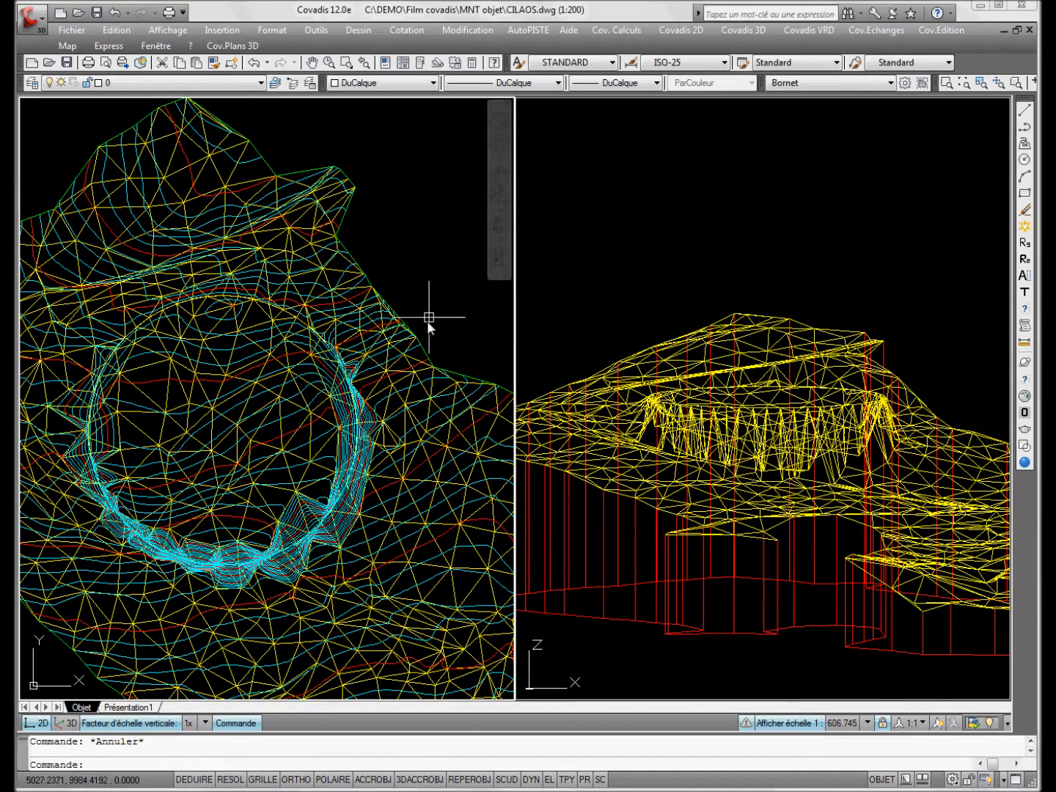
left_click(364, 359)
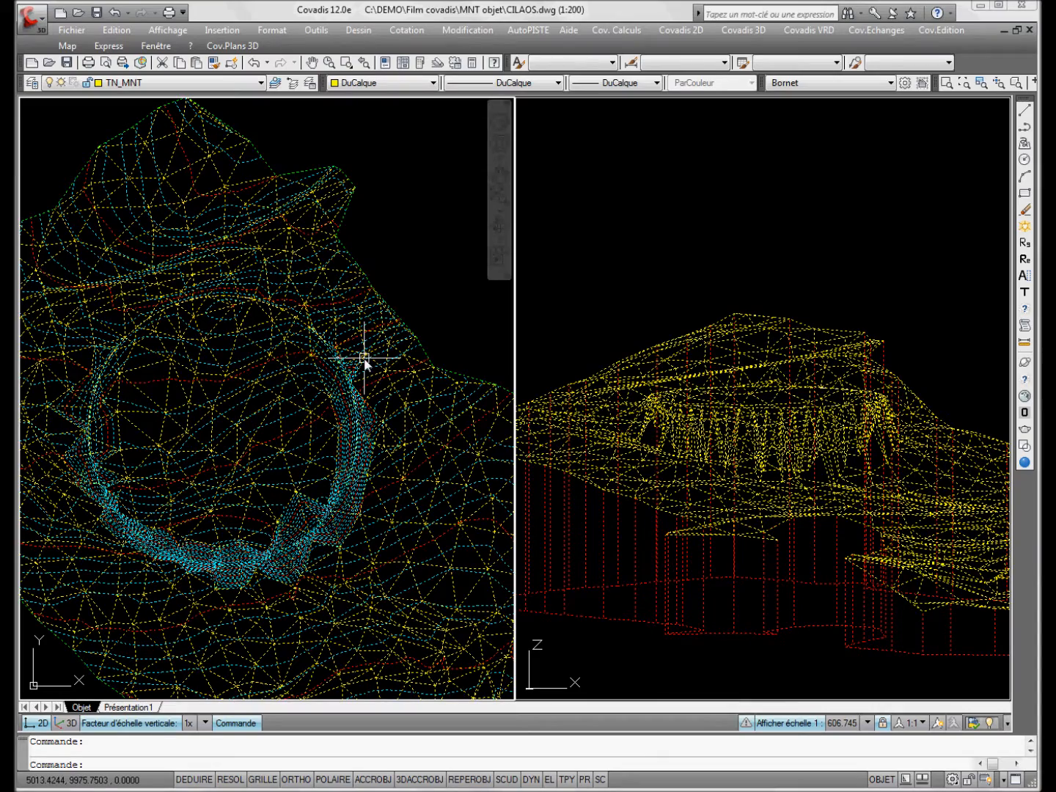
left_click(383, 64)
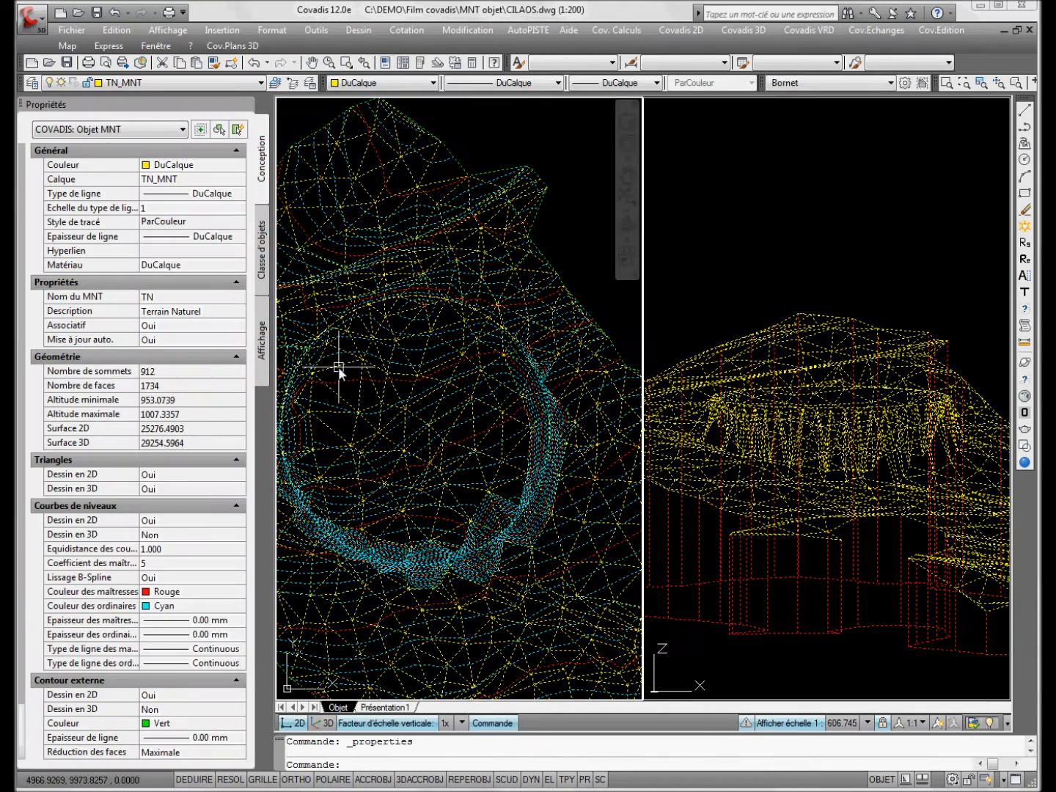
right_click(403, 378)
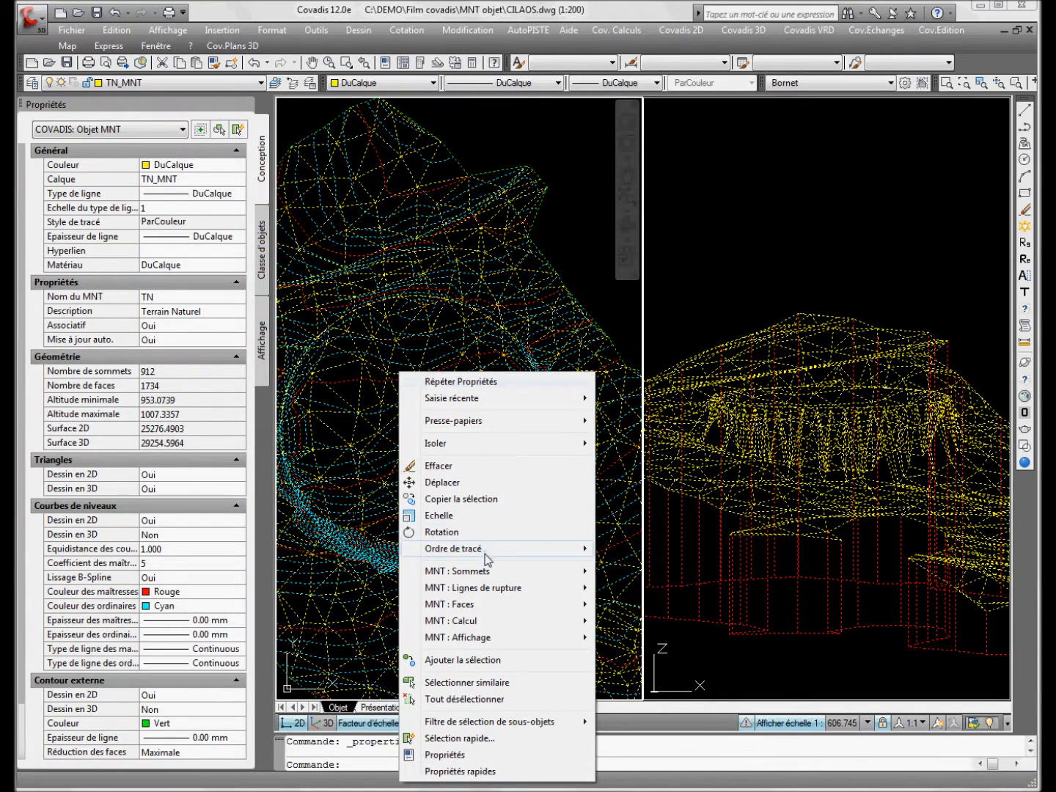
left_click(748, 35)
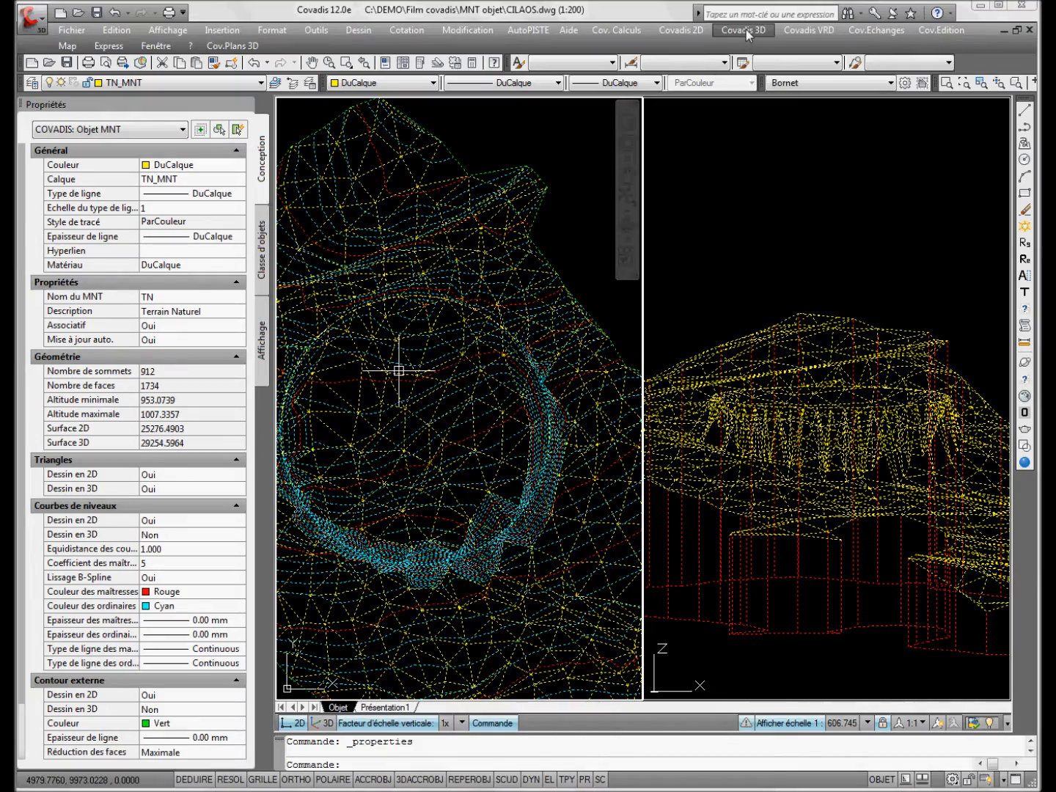
left_click(748, 33)
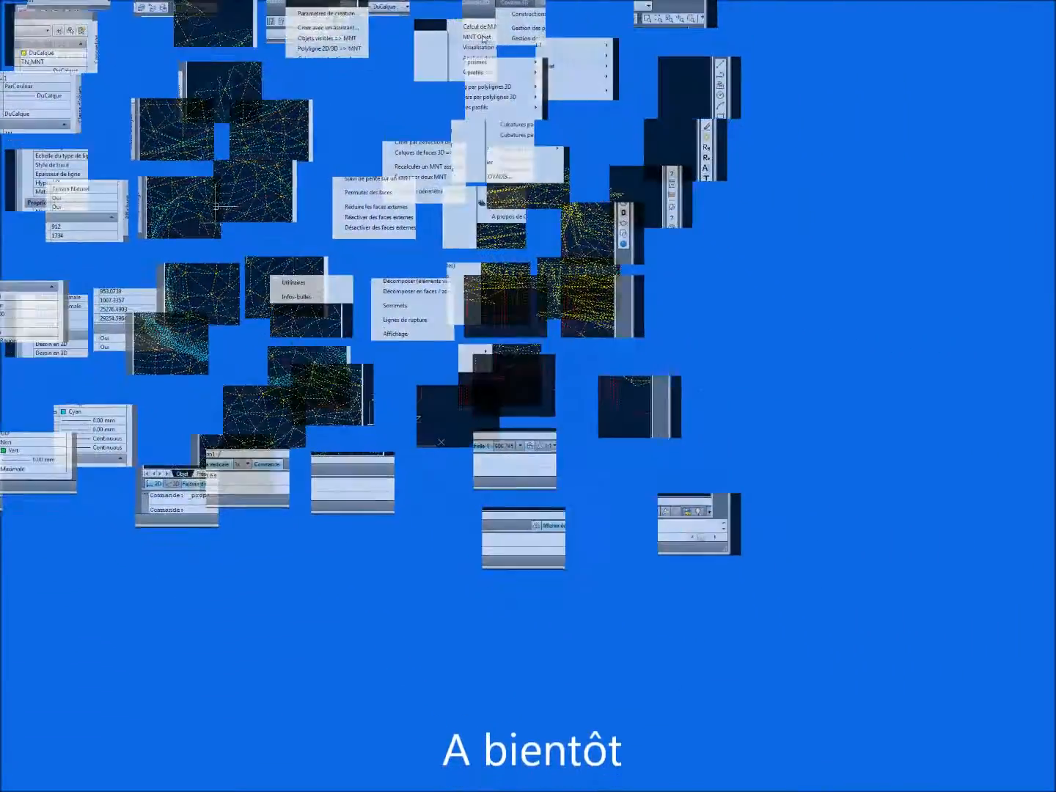